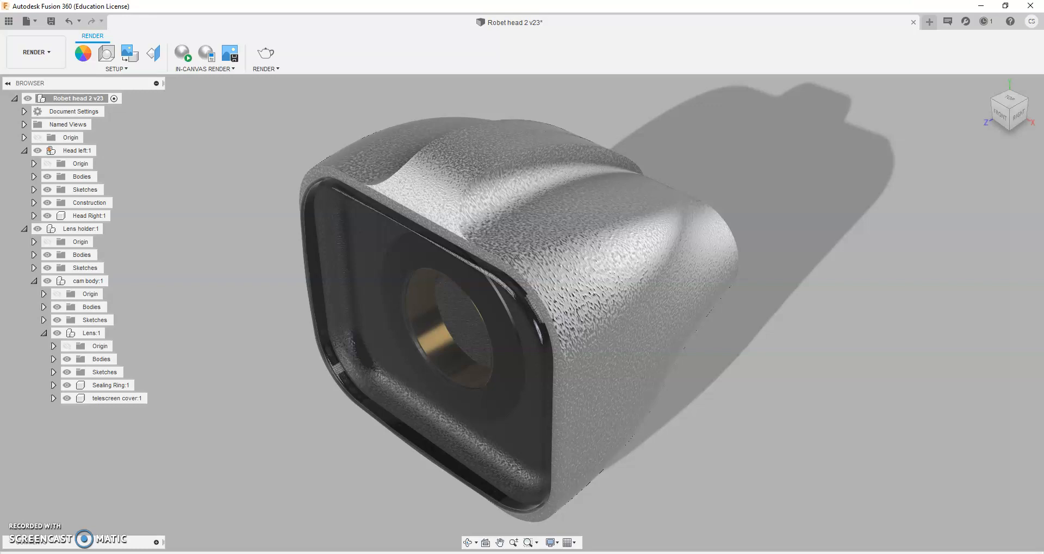
Open the appearance settings and try library and in-design appearances on the outer body of the robot head.
{"action": "left_click", "coordinate": [84, 53]}
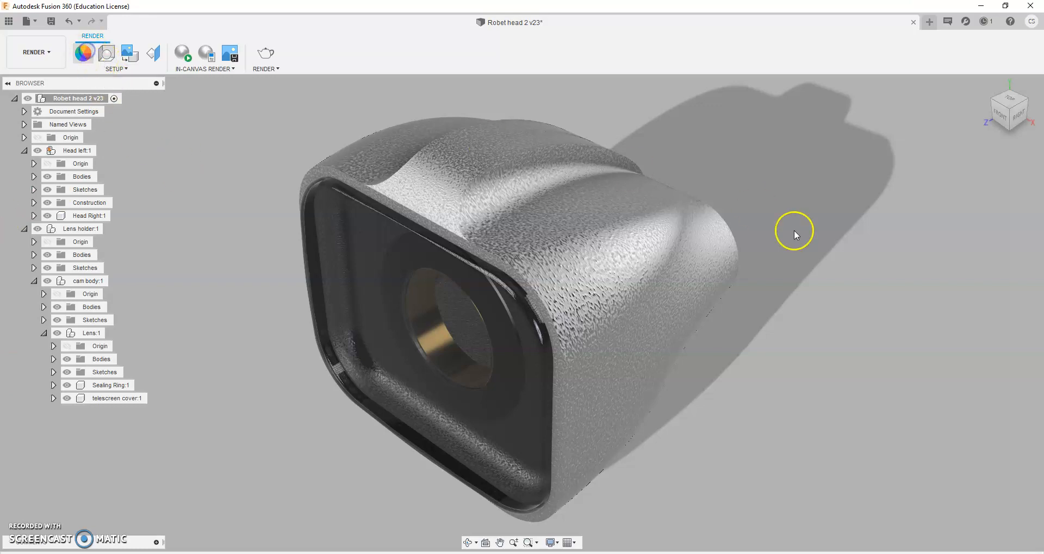
{"action": "scroll", "coordinate": [861, 482], "scroll_direction": "down", "scroll_amount": 3}
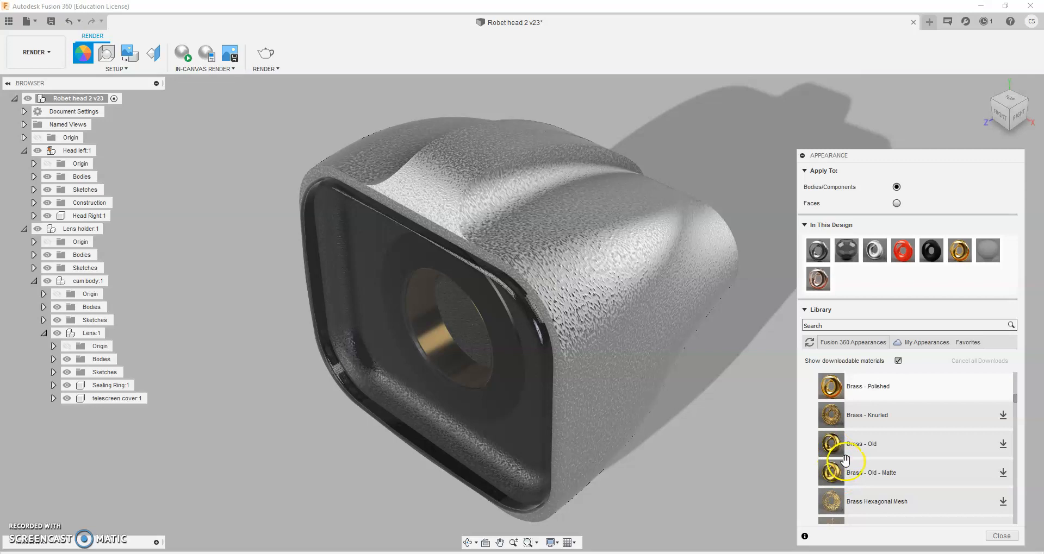
{"action": "left_click_drag", "start_coordinate": [837, 448], "coordinate": [613, 289]}
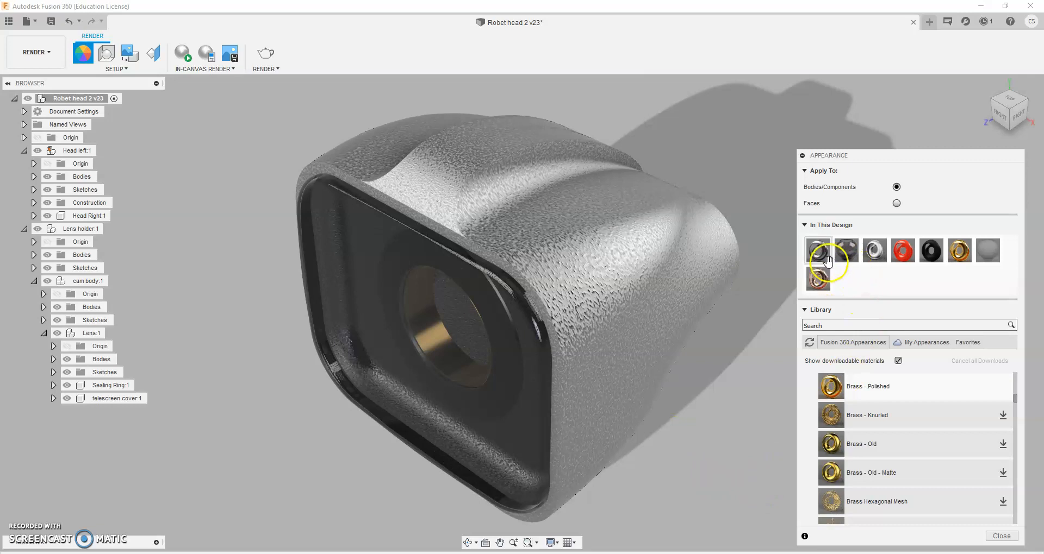
{"action": "left_click_drag", "start_coordinate": [818, 267], "coordinate": [632, 272]}
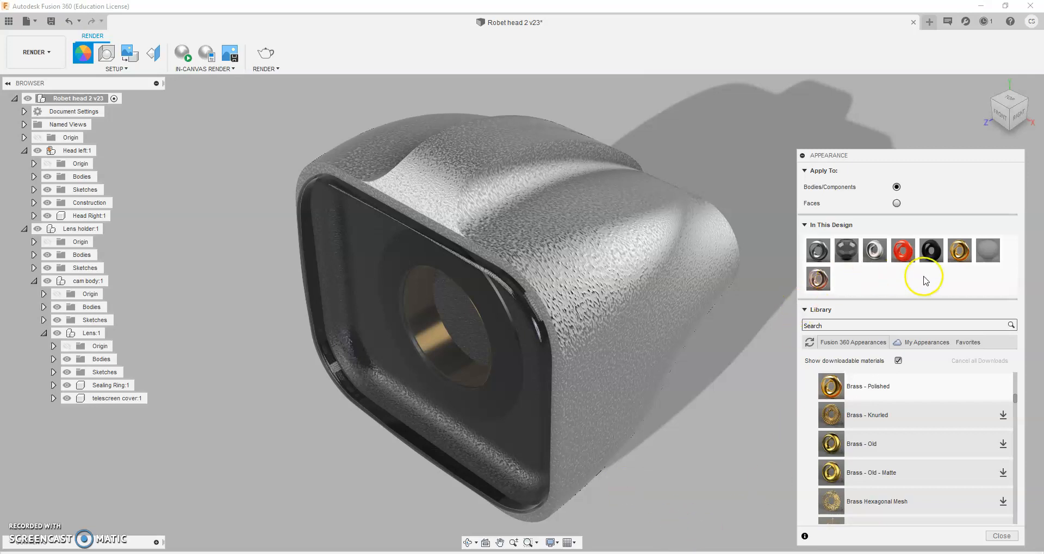
{"action": "left_click_drag", "start_coordinate": [875, 253], "coordinate": [641, 240]}
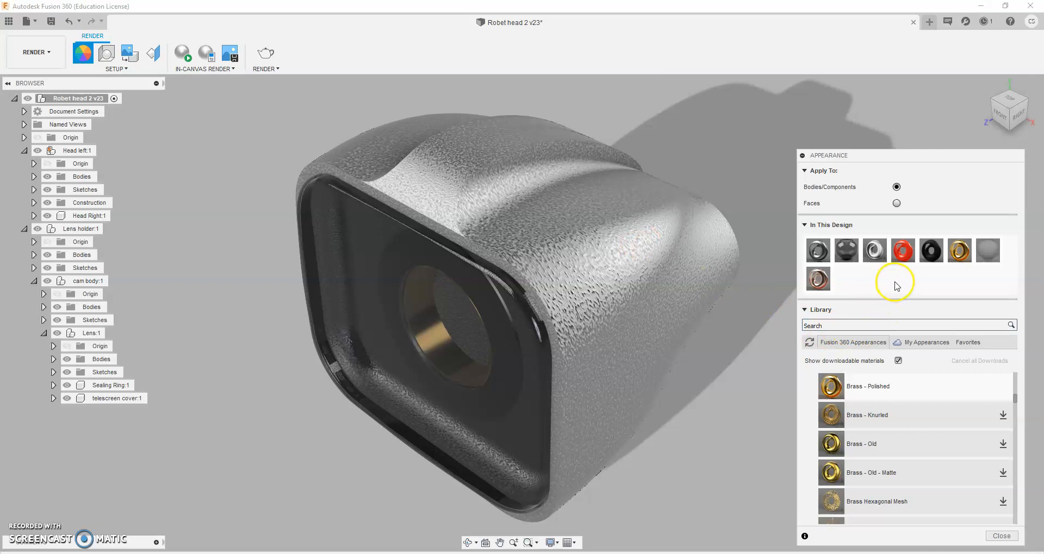
Duplicate the Stainless Steel - Cast appearance used in this design.
{"action": "right_click", "coordinate": [874, 257]}
{"action": "left_click", "coordinate": [906, 276]}
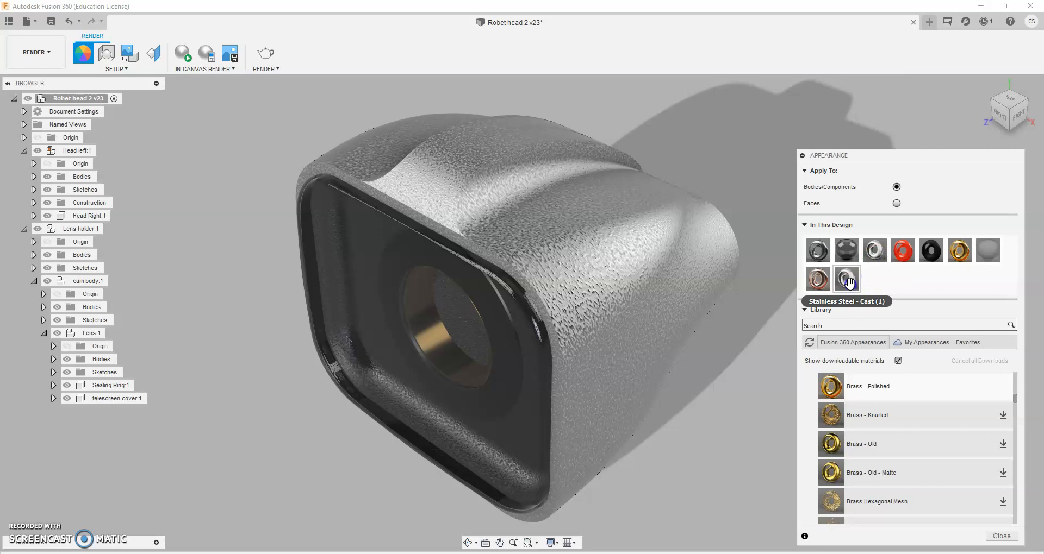
{"action": "left_click", "coordinate": [848, 280]}
{"action": "left_click", "coordinate": [881, 248]}
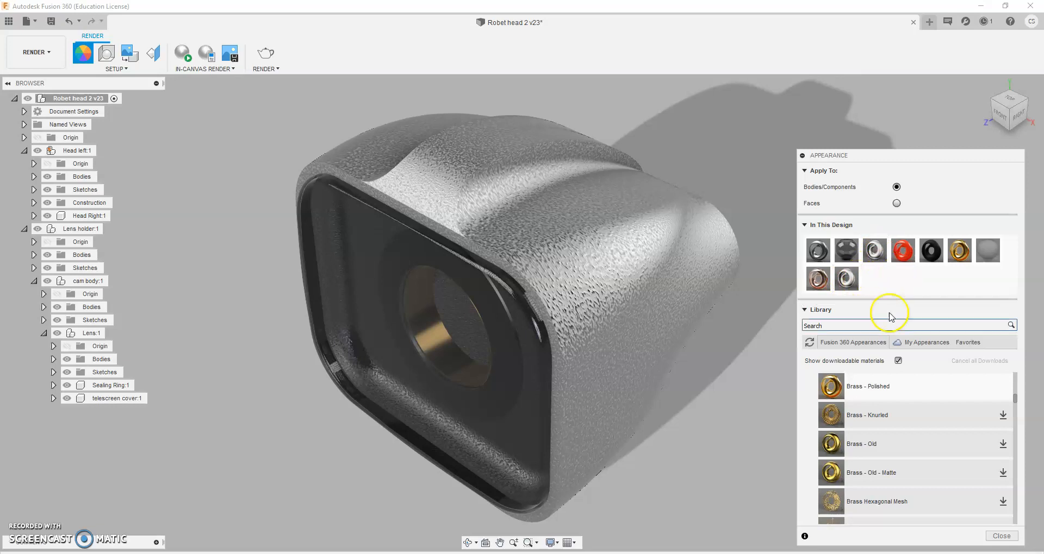
{"action": "right_click", "coordinate": [847, 279]}
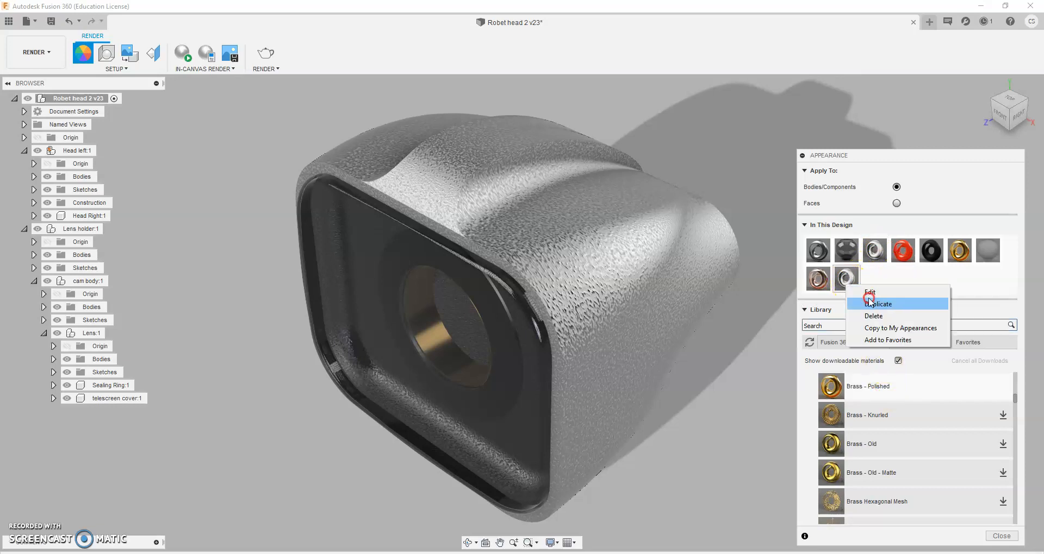
{"action": "left_click", "coordinate": [868, 302]}
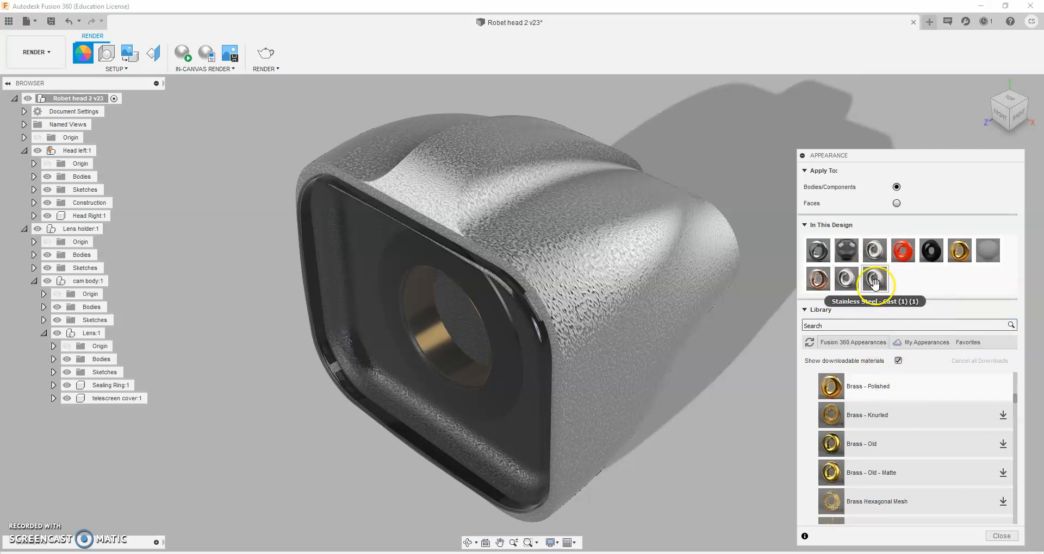
{"action": "right_click", "coordinate": [873, 281]}
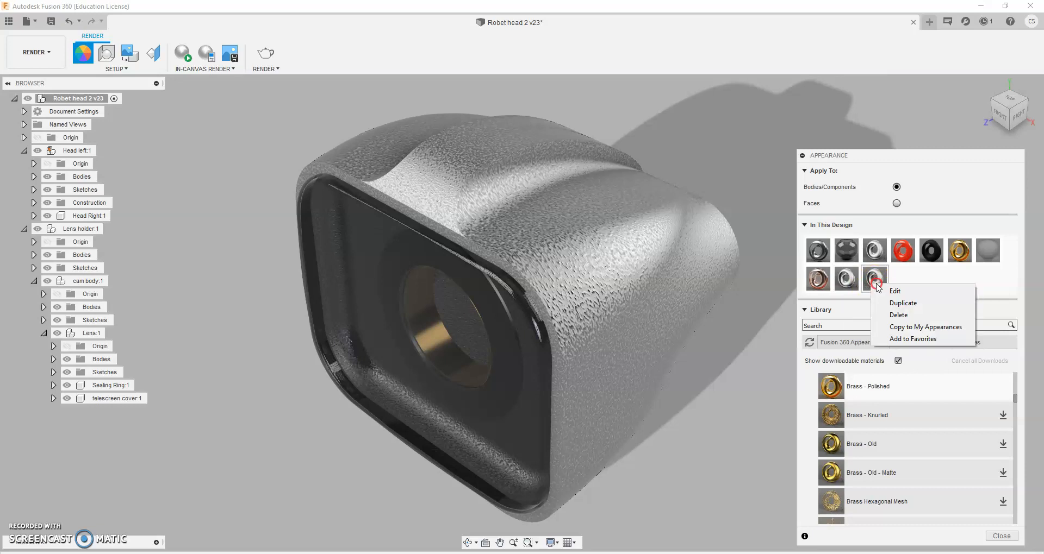
{"action": "left_click", "coordinate": [898, 314]}
Edit the duplicated Stainless Steel - Cast (1) appearance and set its colour to bright green, RGB 112 214 58.
{"action": "right_click", "coordinate": [847, 279]}
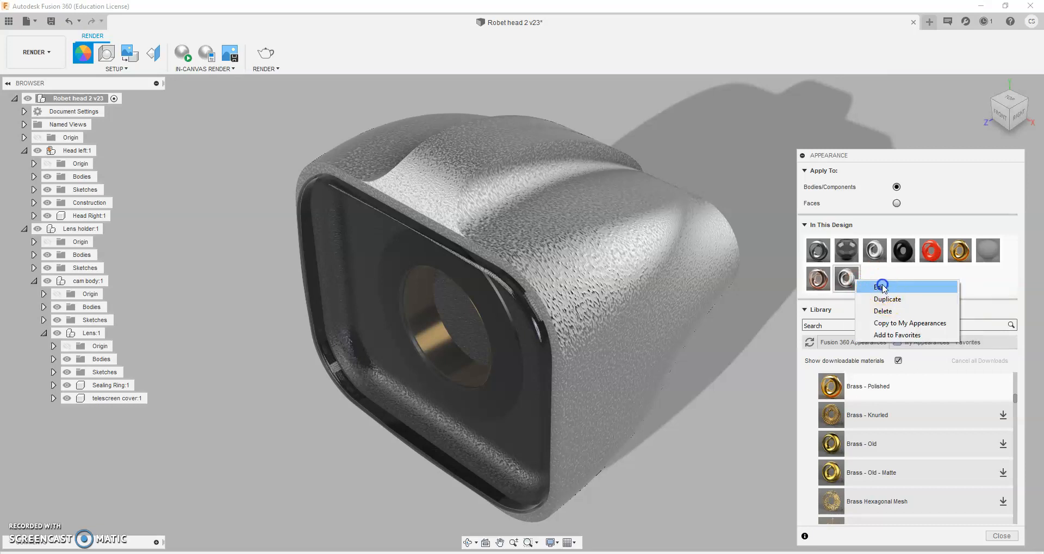
{"action": "left_click", "coordinate": [880, 287]}
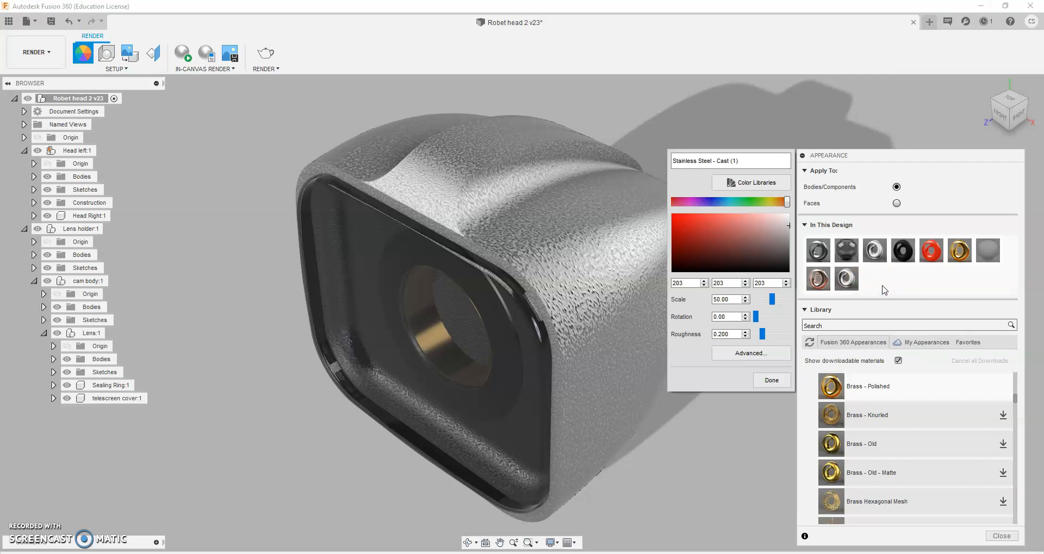
{"action": "left_click", "coordinate": [737, 203]}
{"action": "left_click", "coordinate": [728, 203]}
{"action": "left_click", "coordinate": [708, 202]}
{"action": "left_click", "coordinate": [689, 202]}
{"action": "left_click", "coordinate": [731, 203]}
{"action": "left_click", "coordinate": [747, 203]}
{"action": "left_click", "coordinate": [771, 202]}
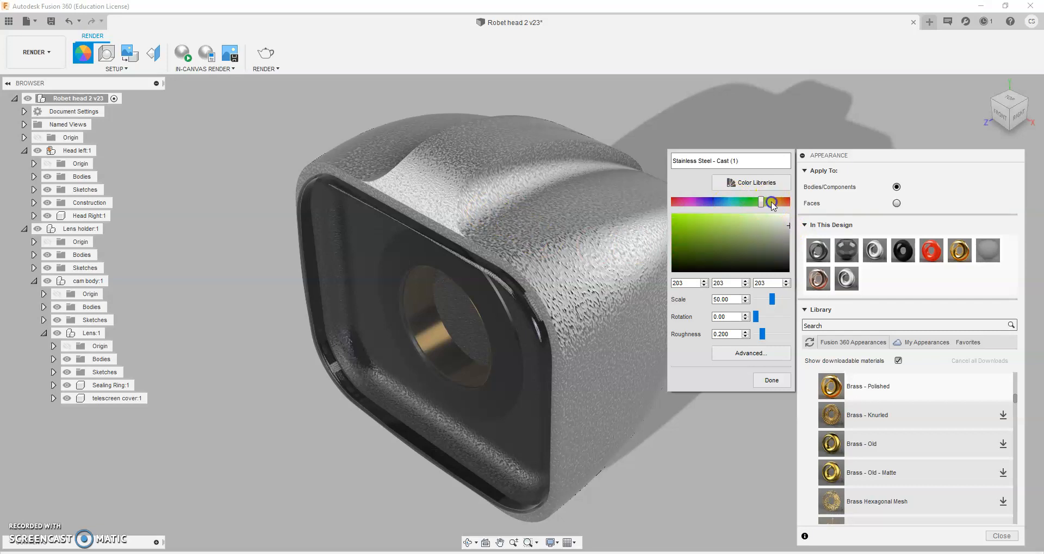
{"action": "left_click", "coordinate": [722, 202]}
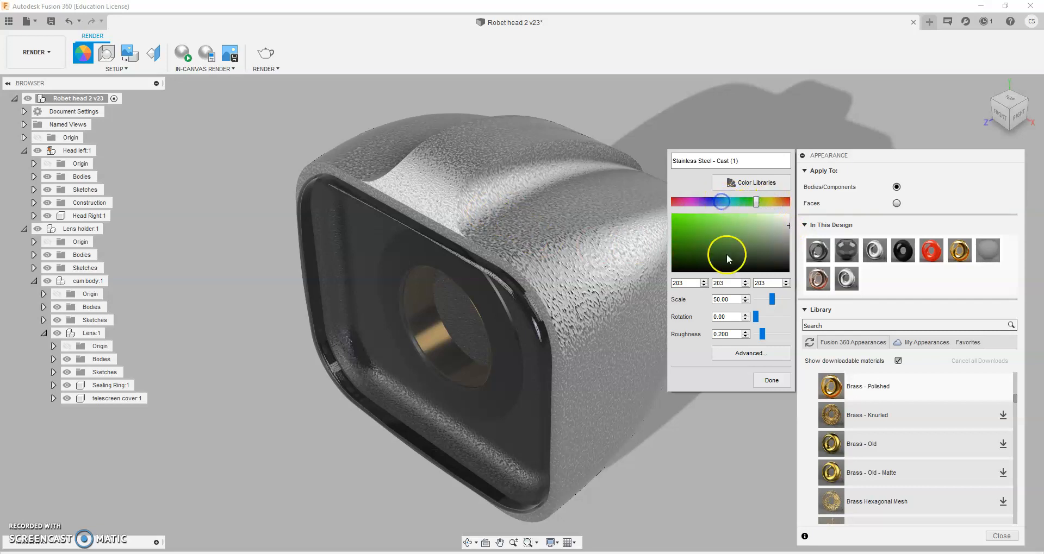
{"action": "left_click", "coordinate": [703, 222]}
{"action": "left_click", "coordinate": [771, 380]}
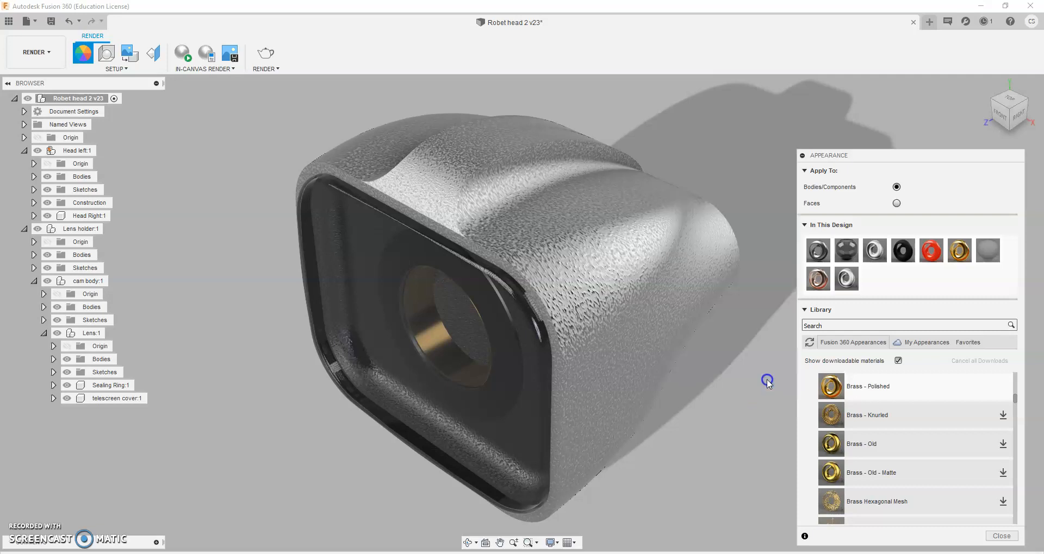
Apply the green Stainless Steel - Cast (1) appearance to both halves of the robot head.
{"action": "left_click_drag", "start_coordinate": [851, 283], "coordinate": [720, 275]}
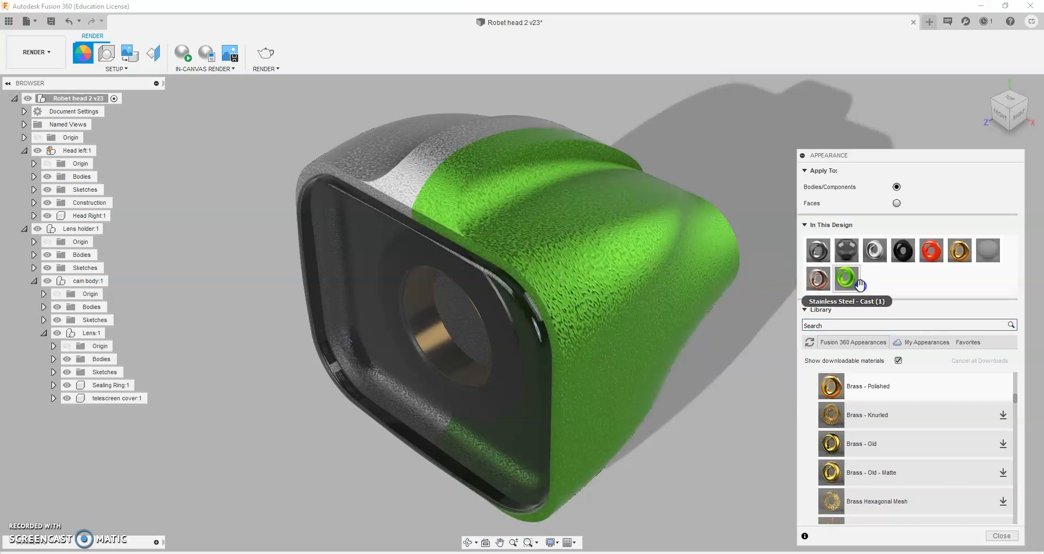
{"action": "left_click_drag", "start_coordinate": [846, 281], "coordinate": [435, 150]}
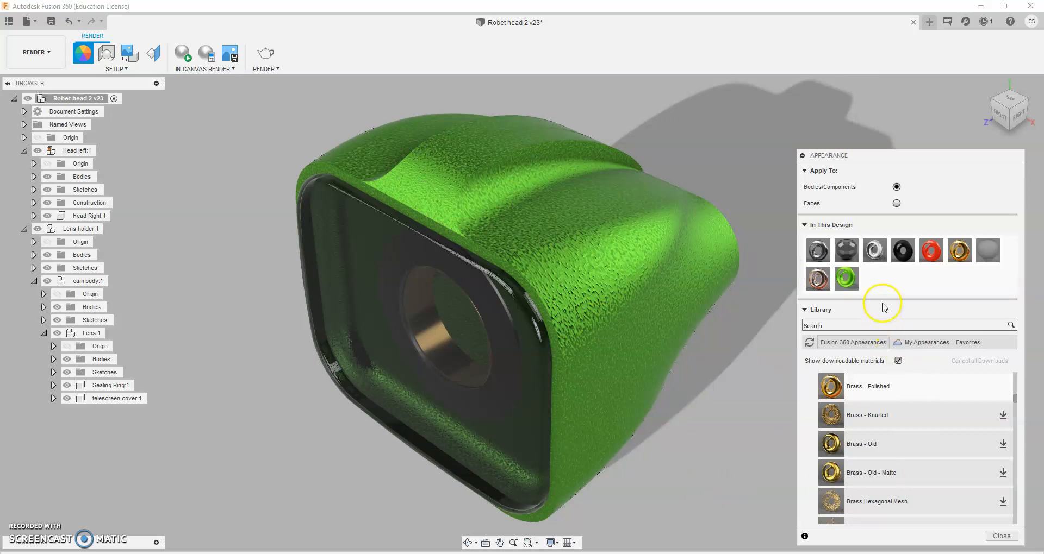
Open the green Stainless Steel - Cast (1) appearance in the advanced Material Editor and enlarge the editor to show all parameters.
{"action": "right_click", "coordinate": [846, 281]}
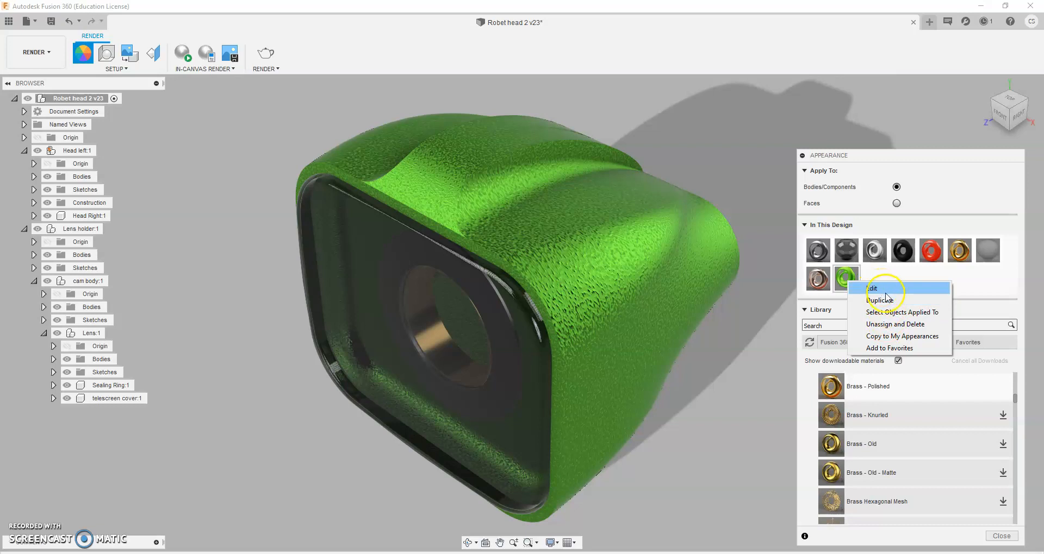
{"action": "left_click", "coordinate": [885, 290]}
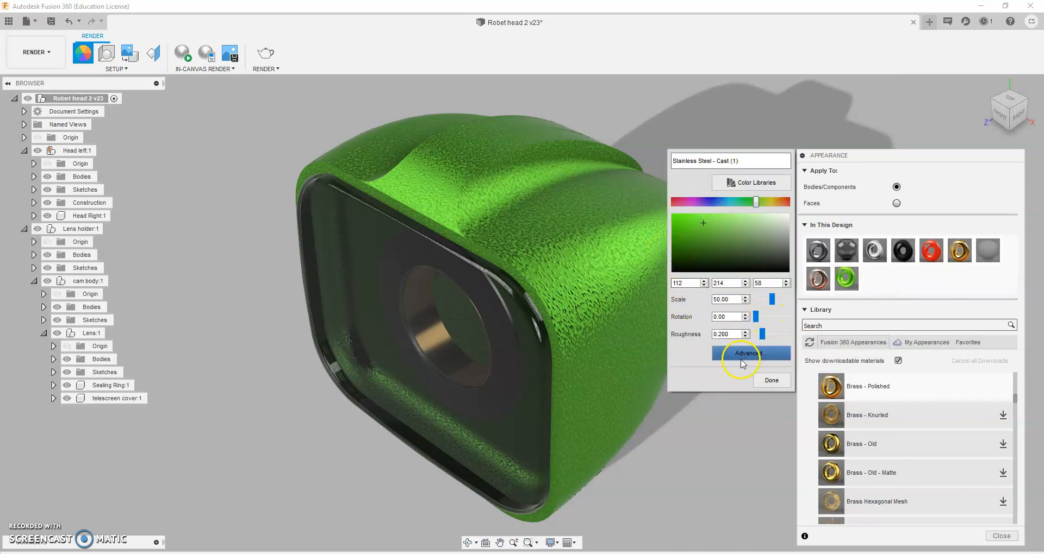
{"action": "left_click", "coordinate": [763, 361]}
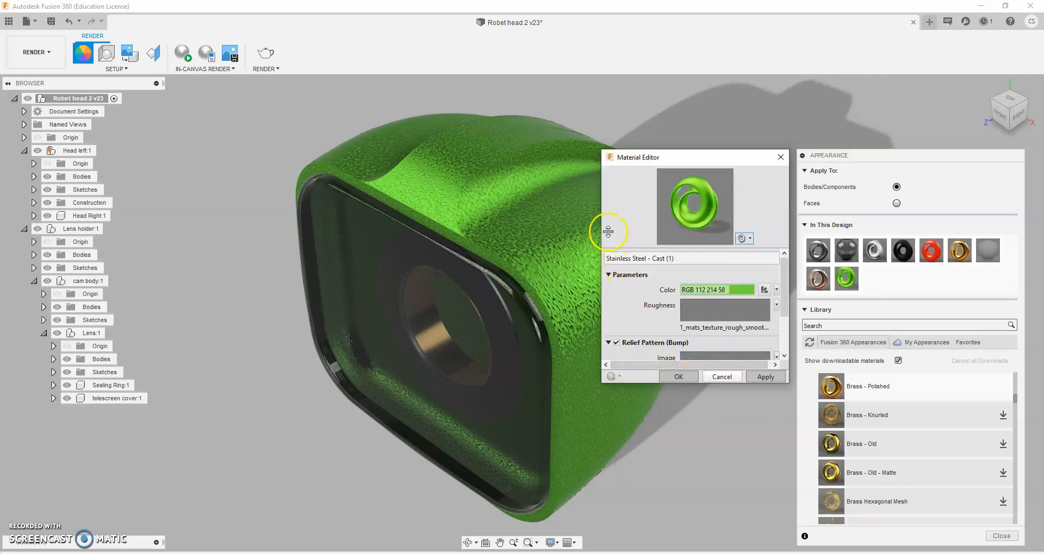
{"action": "left_click_drag", "start_coordinate": [601, 232], "coordinate": [570, 232]}
{"action": "left_click_drag", "start_coordinate": [641, 383], "coordinate": [653, 495]}
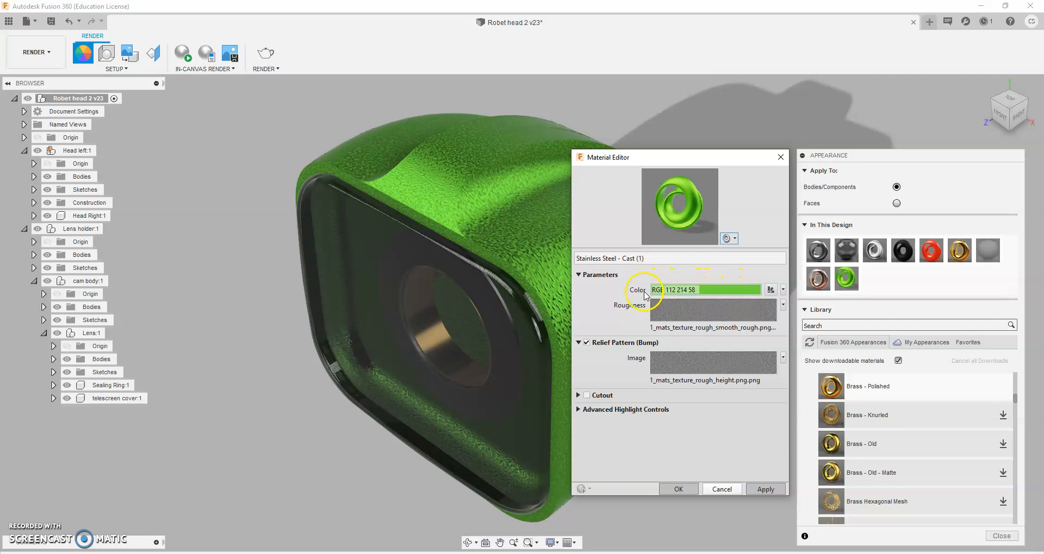
Look through the PANTONE shades in the material's colour libraries without choosing one.
{"action": "left_click", "coordinate": [770, 290]}
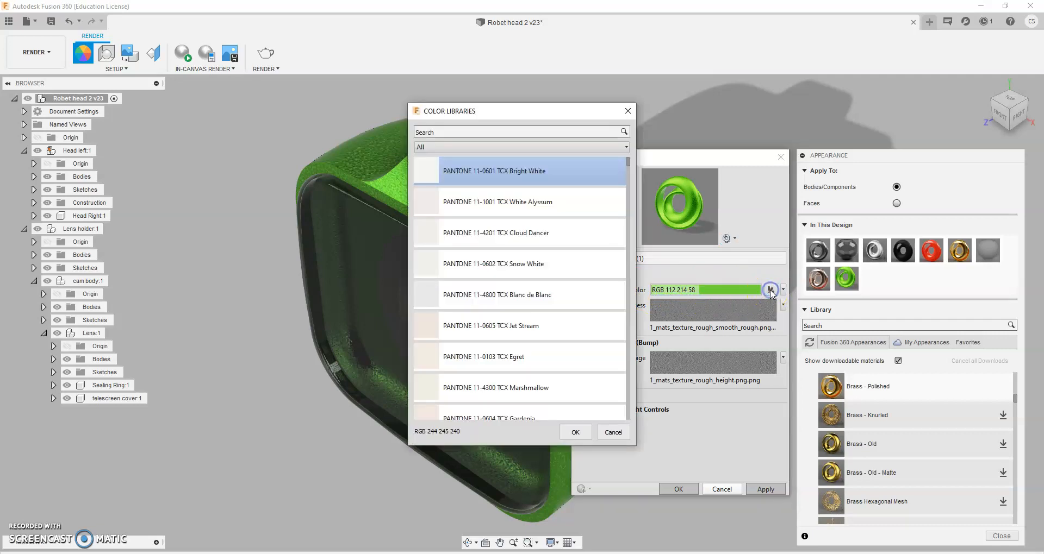
{"action": "left_click_drag", "start_coordinate": [628, 163], "coordinate": [602, 338]}
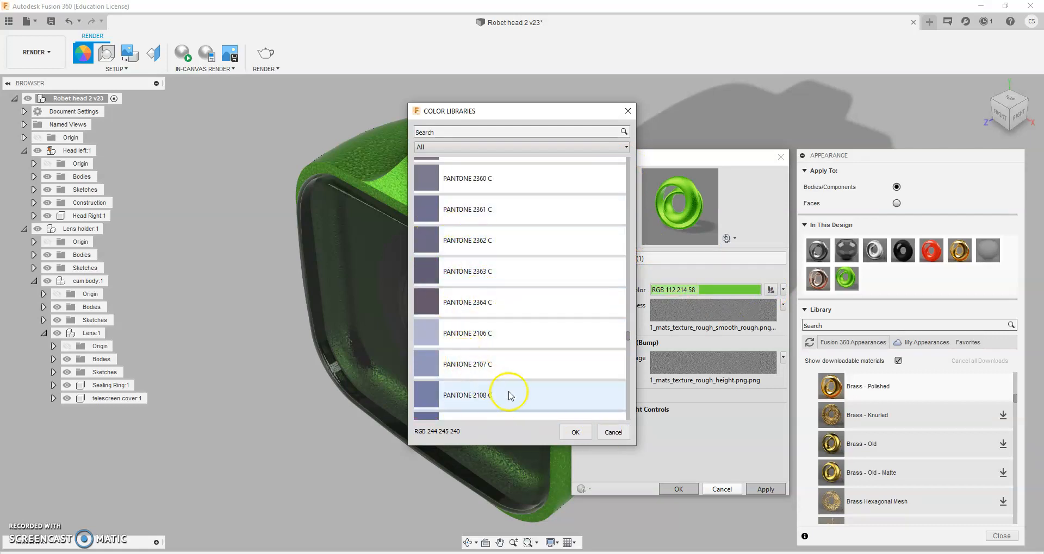
{"action": "scroll", "coordinate": [594, 249], "scroll_direction": "down", "scroll_amount": 5}
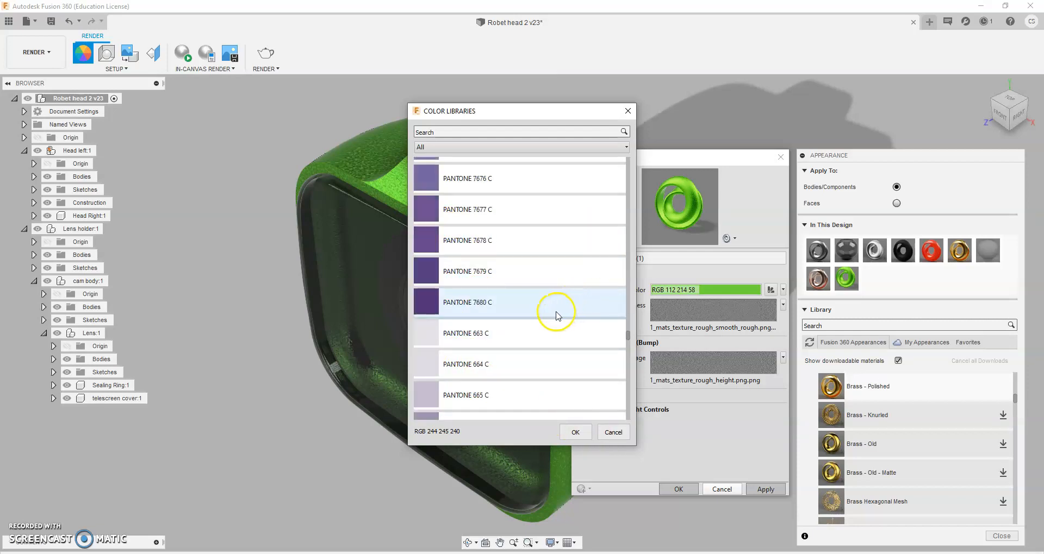
{"action": "scroll", "coordinate": [557, 315], "scroll_direction": "up", "scroll_amount": 3}
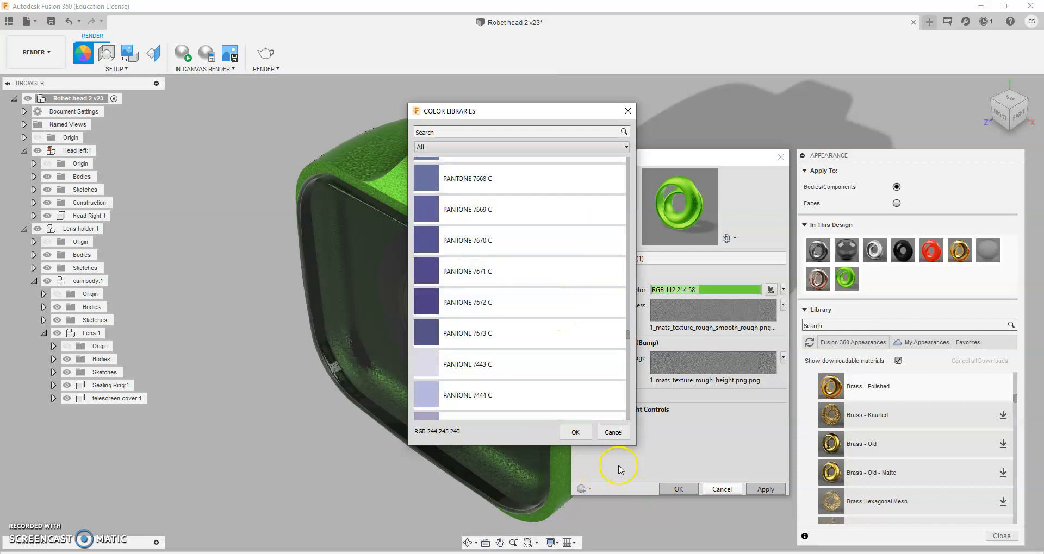
{"action": "left_click", "coordinate": [612, 434]}
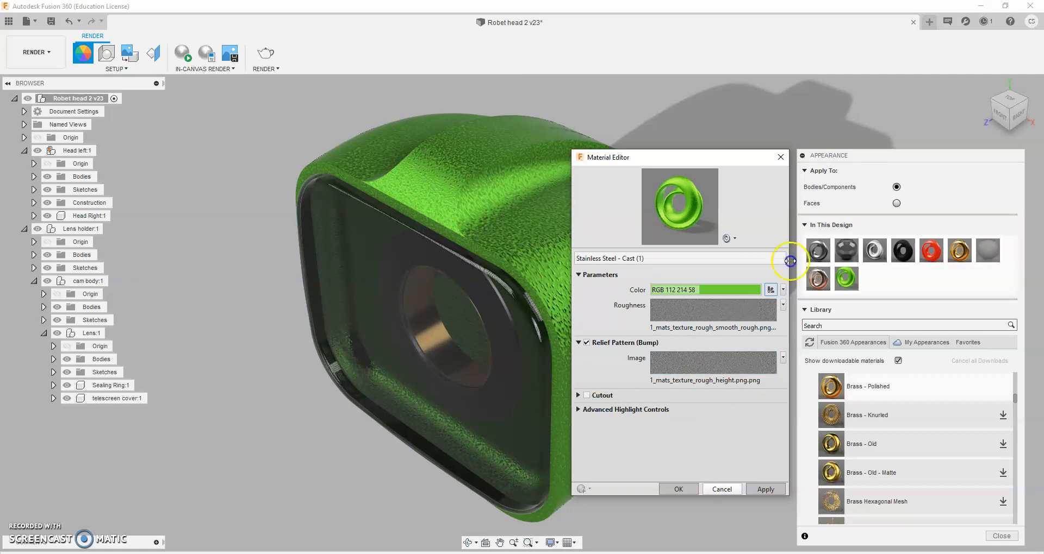
Replace the material's colour with the rust.jpg image, apply the change and close the Material Editor.
{"action": "left_click", "coordinate": [782, 289]}
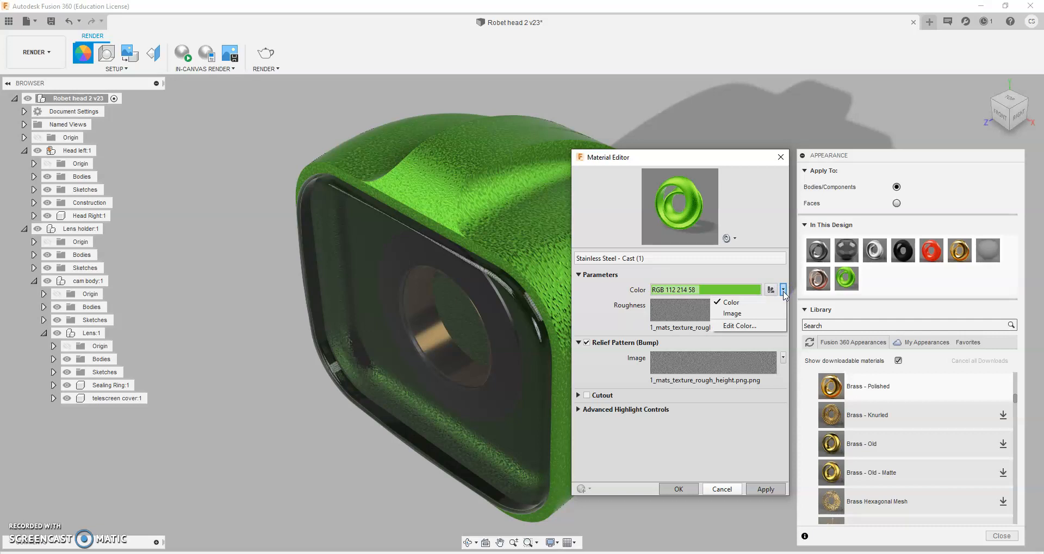
{"action": "left_click", "coordinate": [739, 314]}
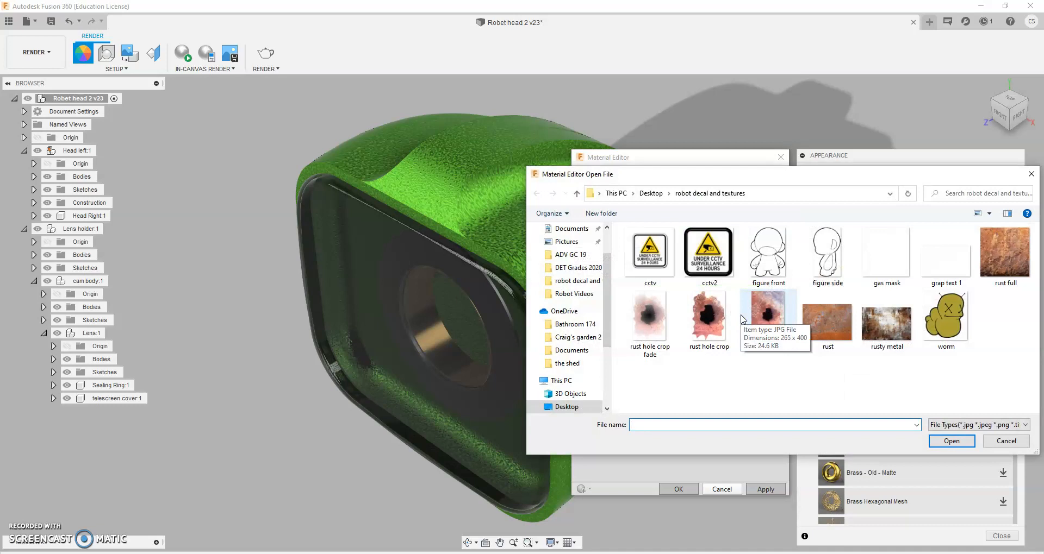
{"action": "left_click", "coordinate": [552, 553]}
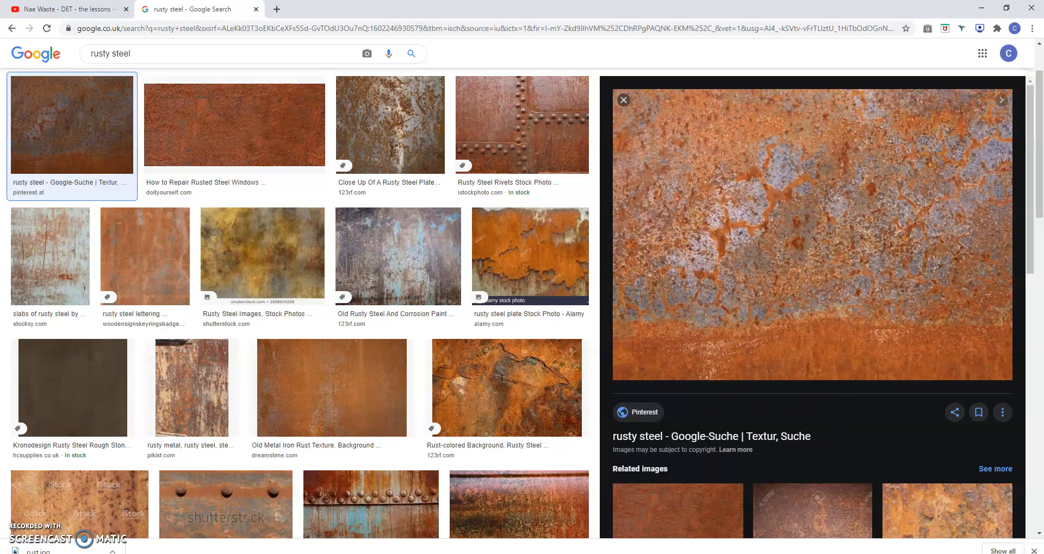
{"action": "left_click", "coordinate": [672, 551]}
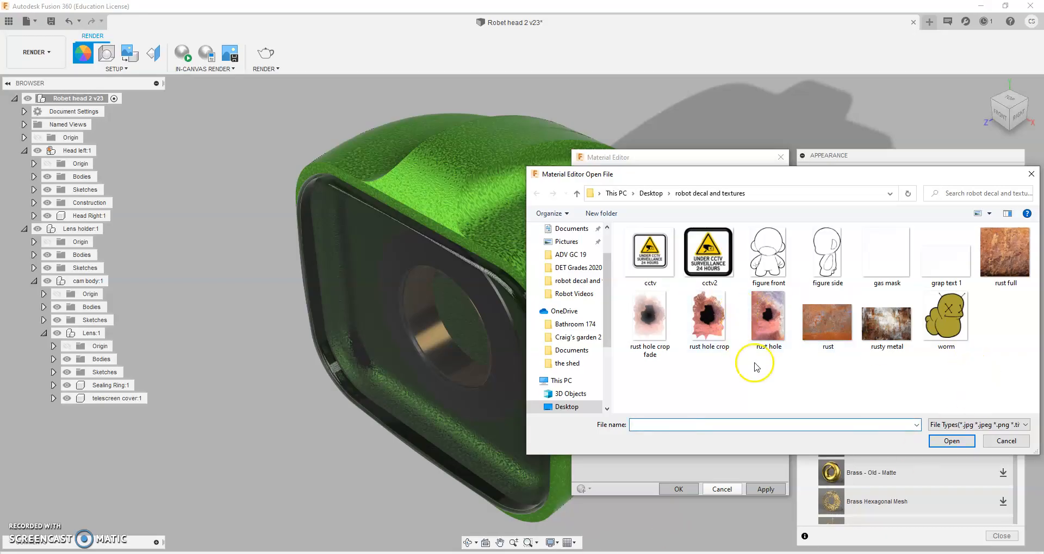
{"action": "left_click", "coordinate": [826, 331]}
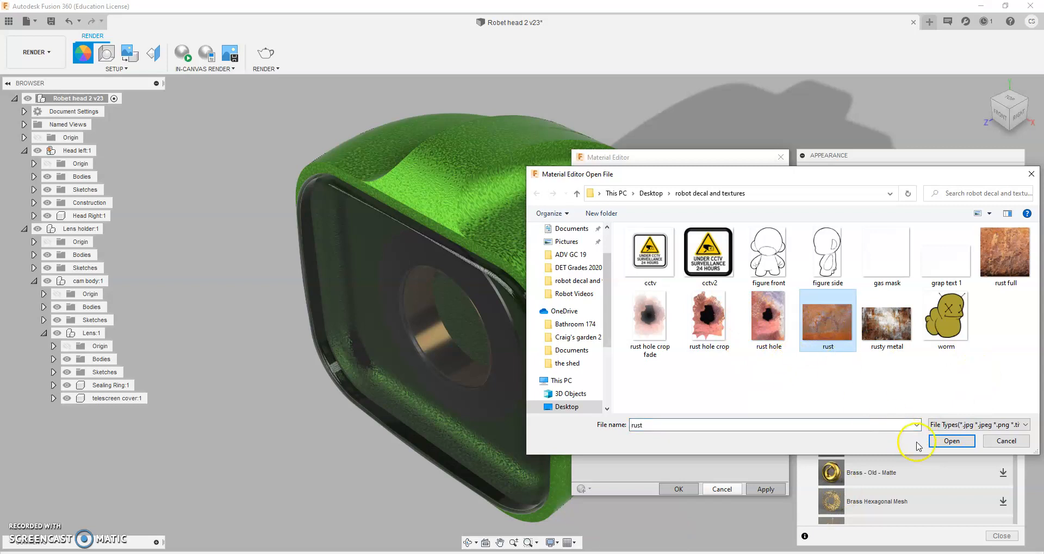
{"action": "left_click", "coordinate": [944, 443]}
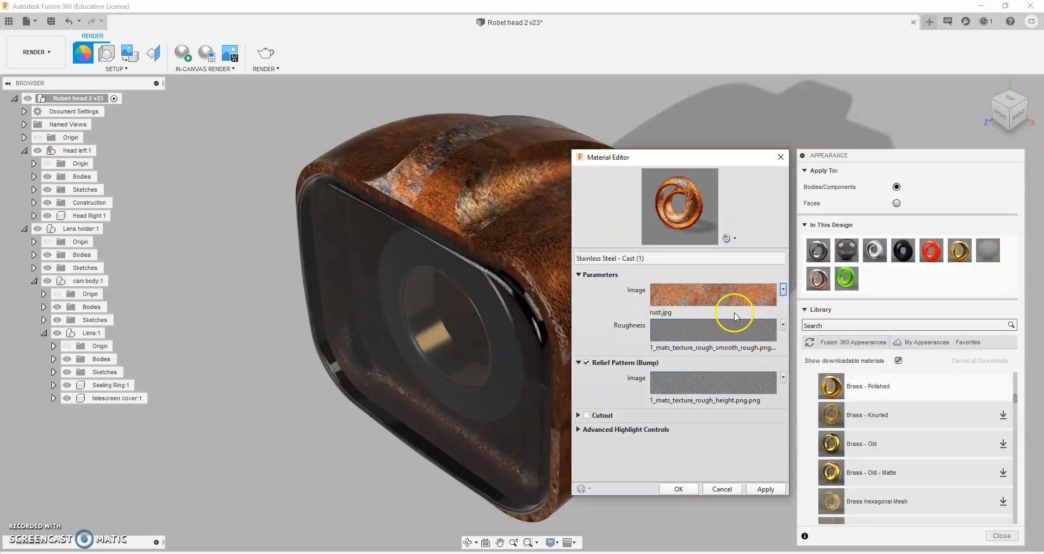
{"action": "mouse_move", "coordinate": [734, 311]}
{"action": "left_click_drag", "start_coordinate": [650, 218], "coordinate": [595, 241]}
{"action": "left_click", "coordinate": [762, 490]}
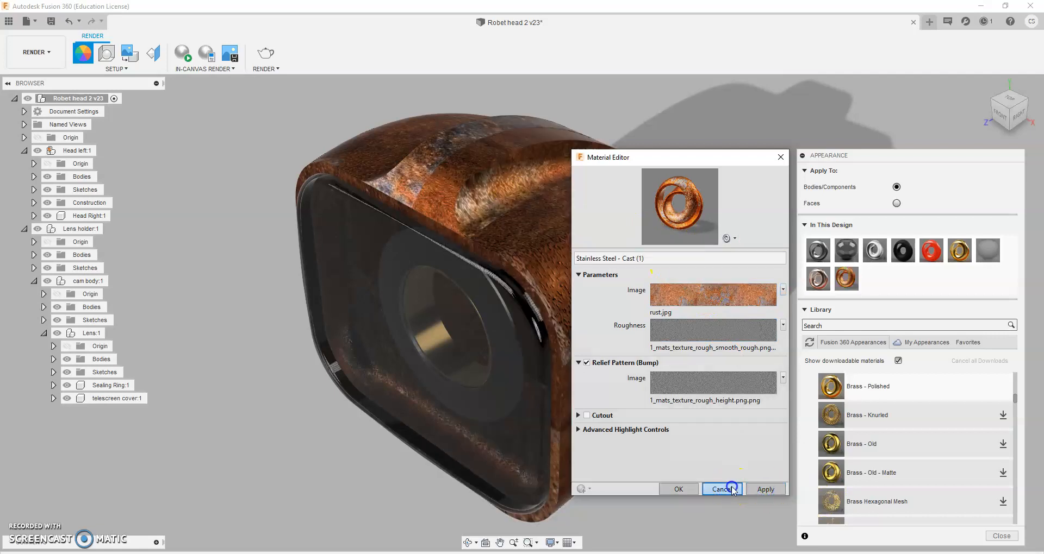
{"action": "left_click", "coordinate": [732, 488]}
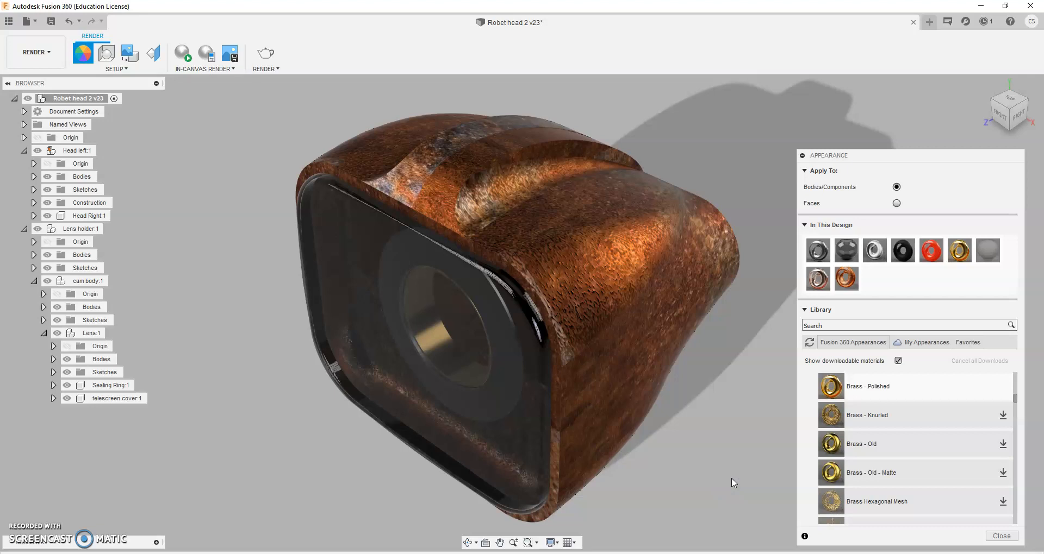
{"action": "right_click", "coordinate": [847, 279]}
{"action": "left_click", "coordinate": [881, 287]}
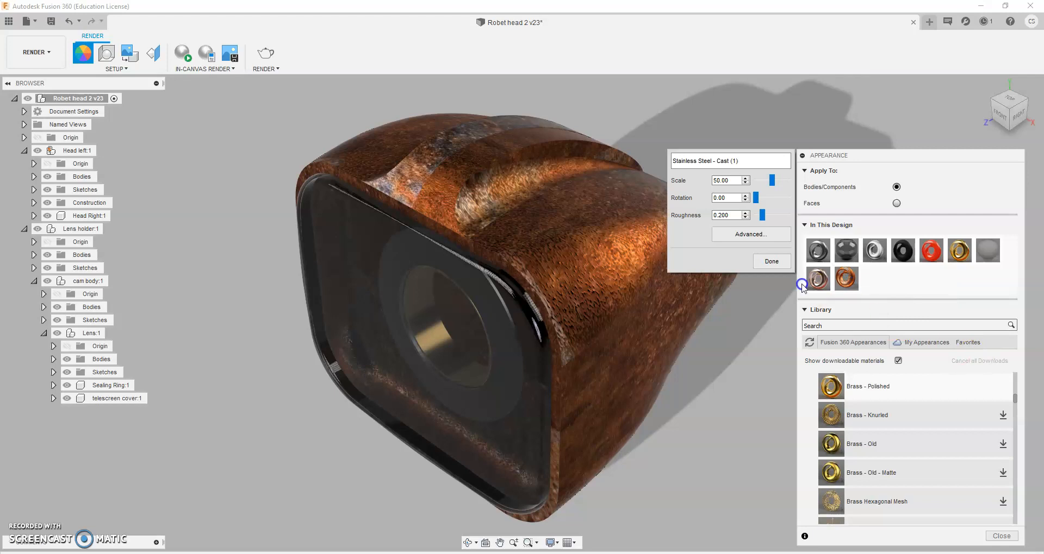
{"action": "left_click", "coordinate": [777, 262]}
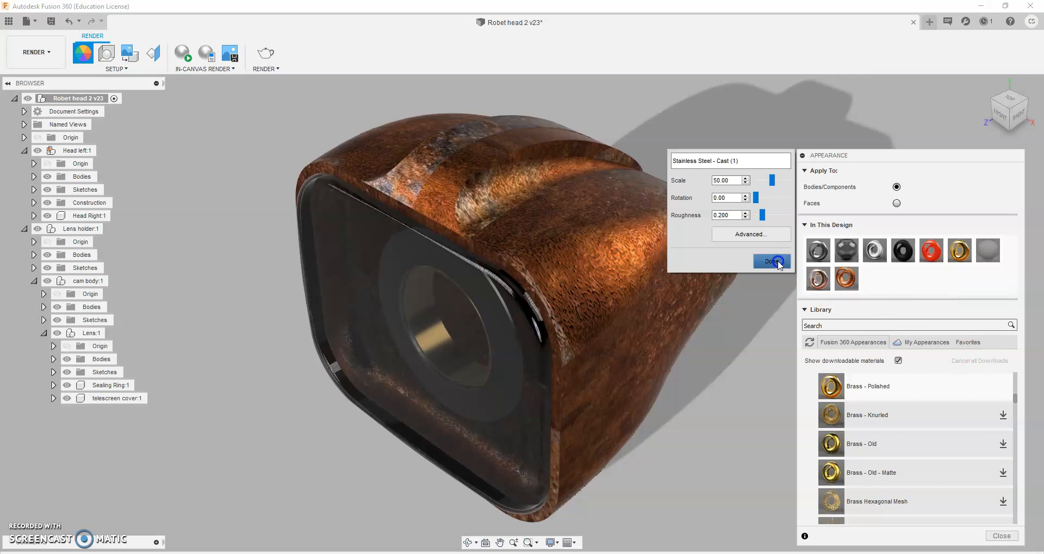
Open the rust-textured Stainless Steel - Cast (1) appearance in the advanced Material Editor, enlarge the editor and place it clear of the model's side.
{"action": "right_click", "coordinate": [845, 280]}
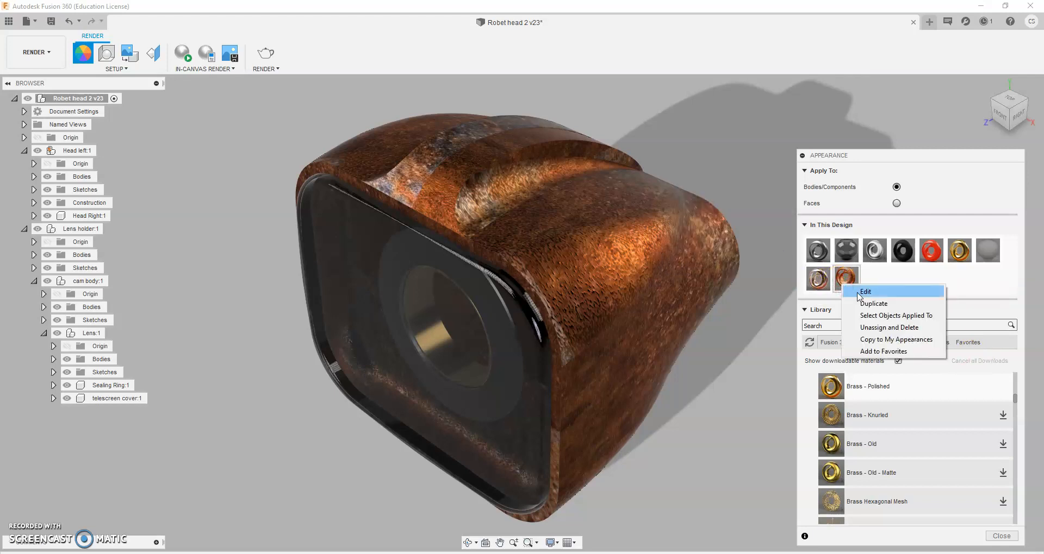
{"action": "left_click", "coordinate": [859, 294]}
{"action": "left_click", "coordinate": [749, 237]}
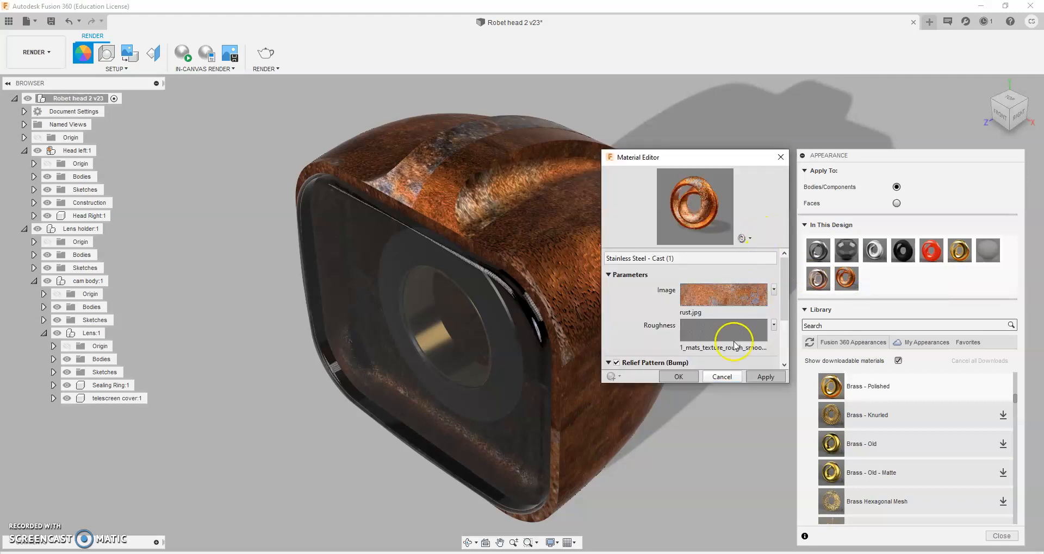
{"action": "left_click_drag", "start_coordinate": [678, 384], "coordinate": [697, 518]}
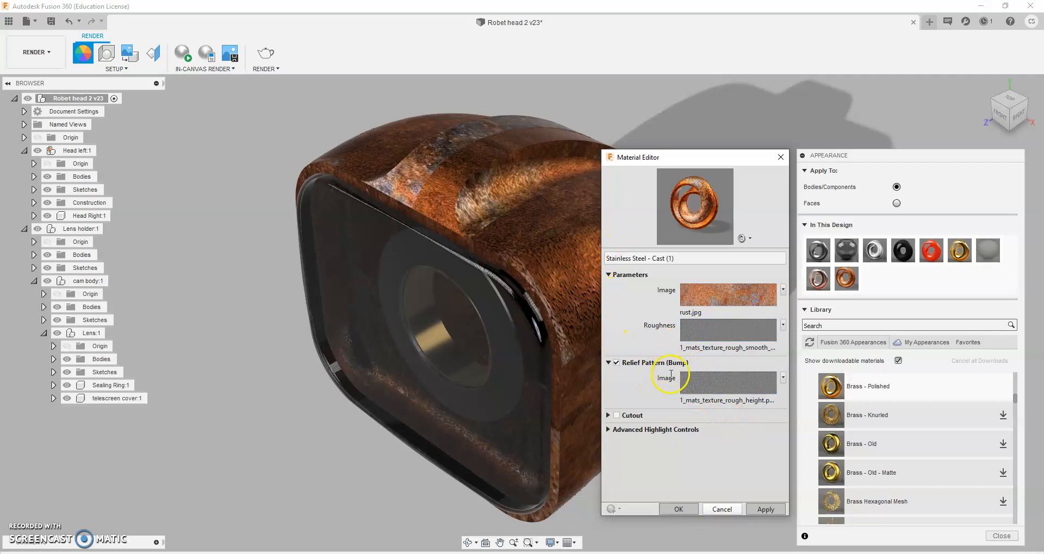
{"action": "left_click_drag", "start_coordinate": [676, 158], "coordinate": [321, 142]}
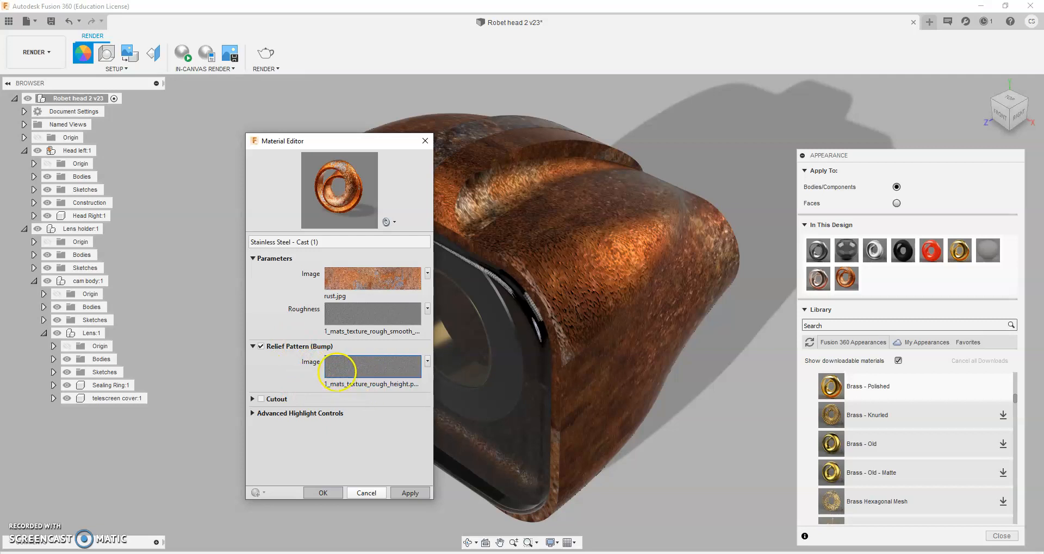
Open the Relief Pattern (Bump) image for editing in the Texture Editor and rotate the texture to 52.55°.
{"action": "left_click", "coordinate": [427, 361]}
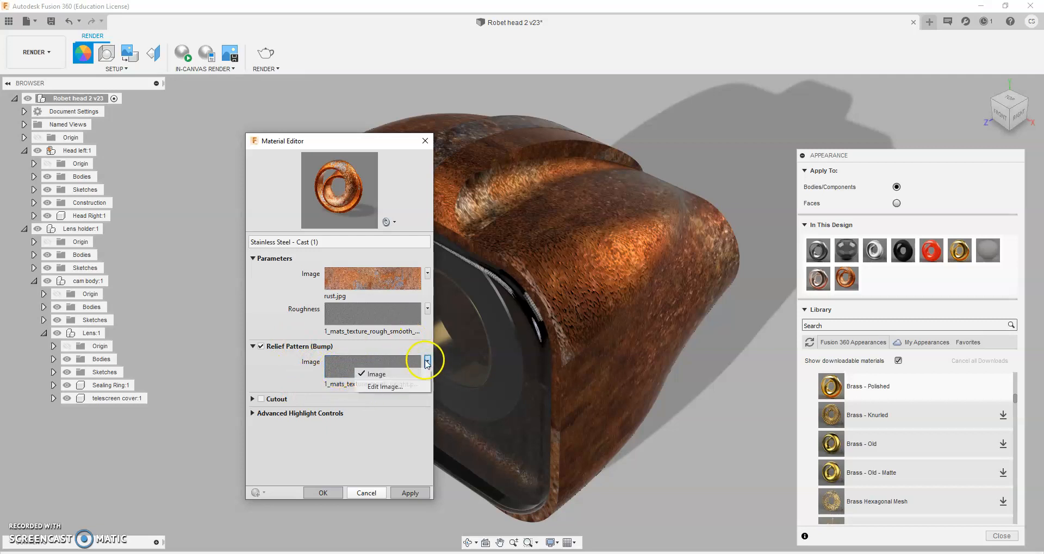
{"action": "left_click", "coordinate": [401, 385]}
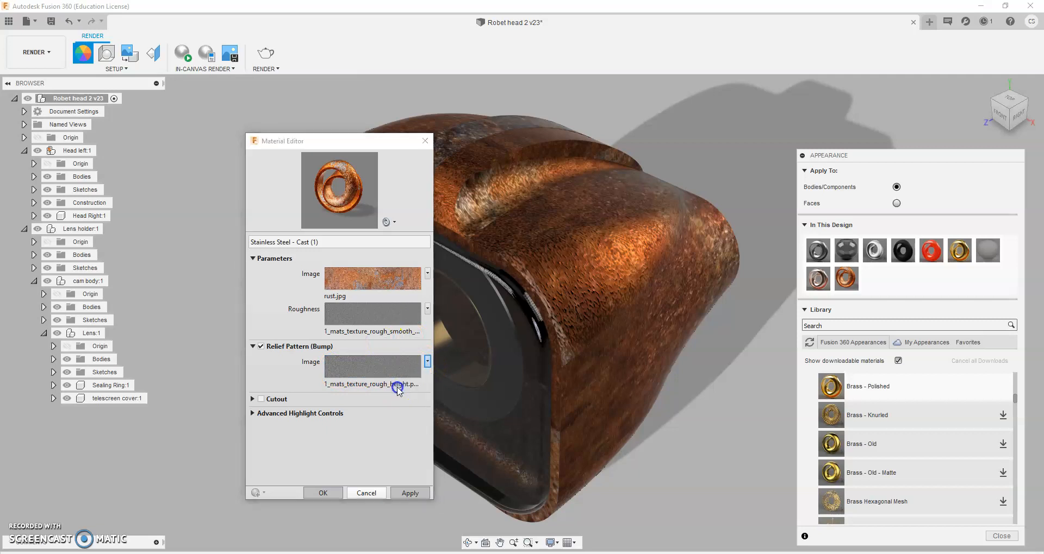
{"action": "left_click_drag", "start_coordinate": [489, 361], "coordinate": [798, 72]}
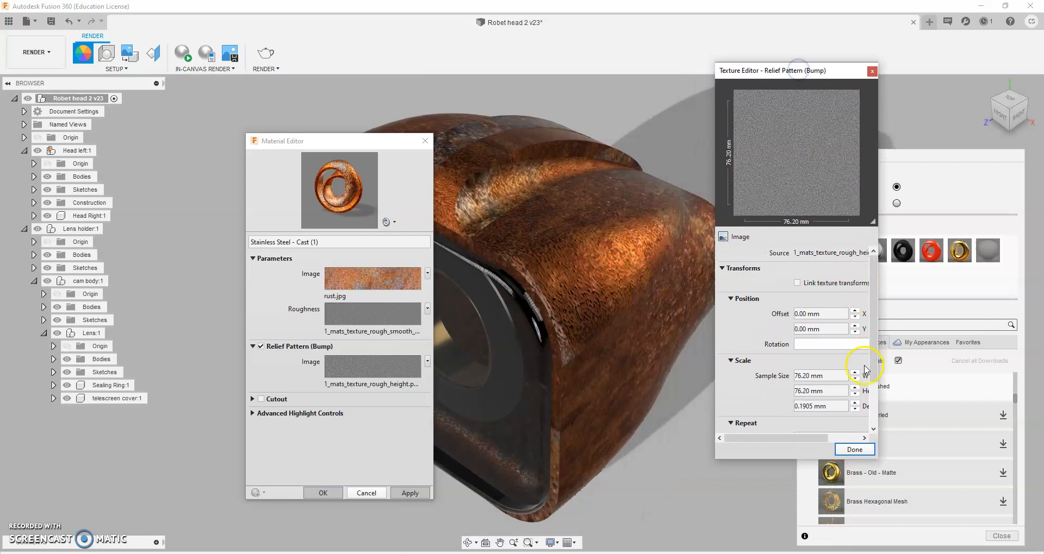
{"action": "left_click", "coordinate": [816, 342]}
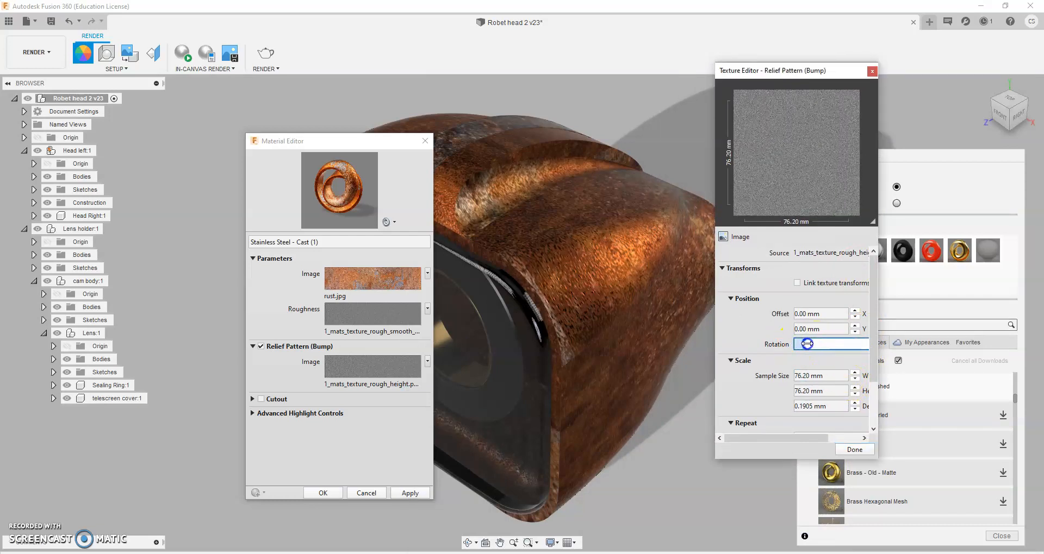
Enlarge the Texture Editor to show all bump settings and set the sample size to 76.12 mm in width and height.
{"action": "left_click", "coordinate": [806, 378]}
{"action": "left_click_drag", "start_coordinate": [764, 70], "coordinate": [732, 37]}
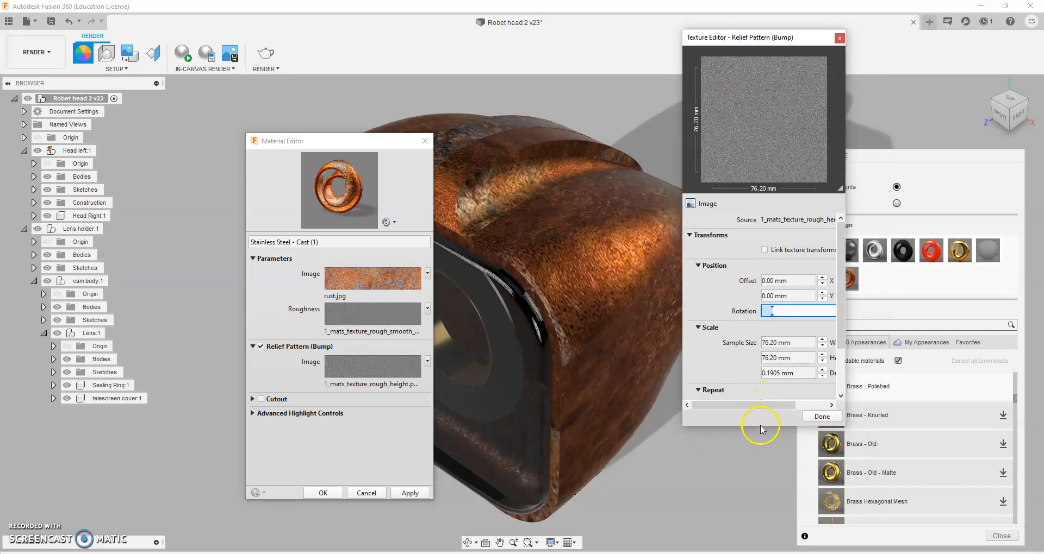
{"action": "left_click_drag", "start_coordinate": [760, 430], "coordinate": [780, 514]}
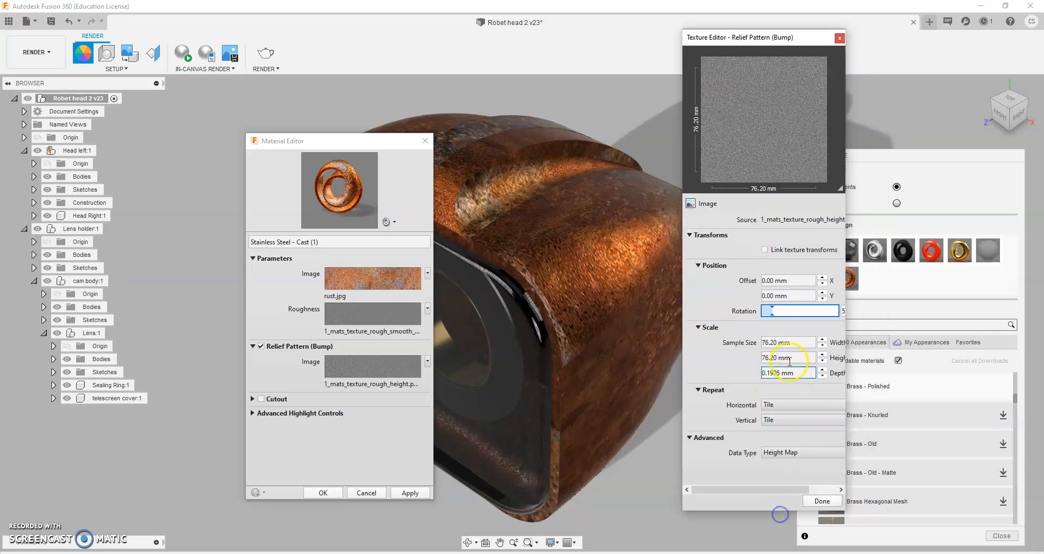
{"action": "left_click", "coordinate": [822, 346]}
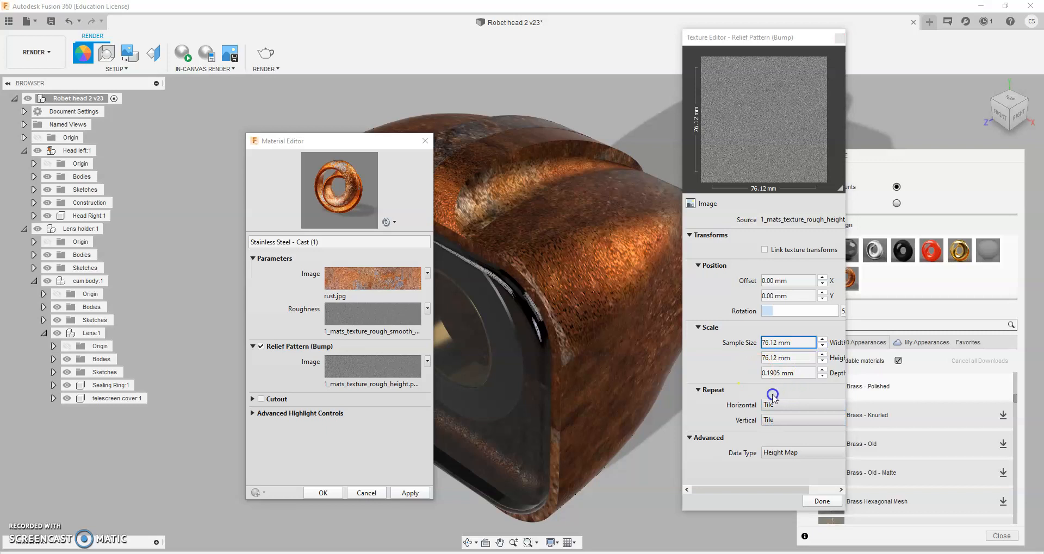
{"action": "left_click_drag", "start_coordinate": [682, 347], "coordinate": [642, 352]}
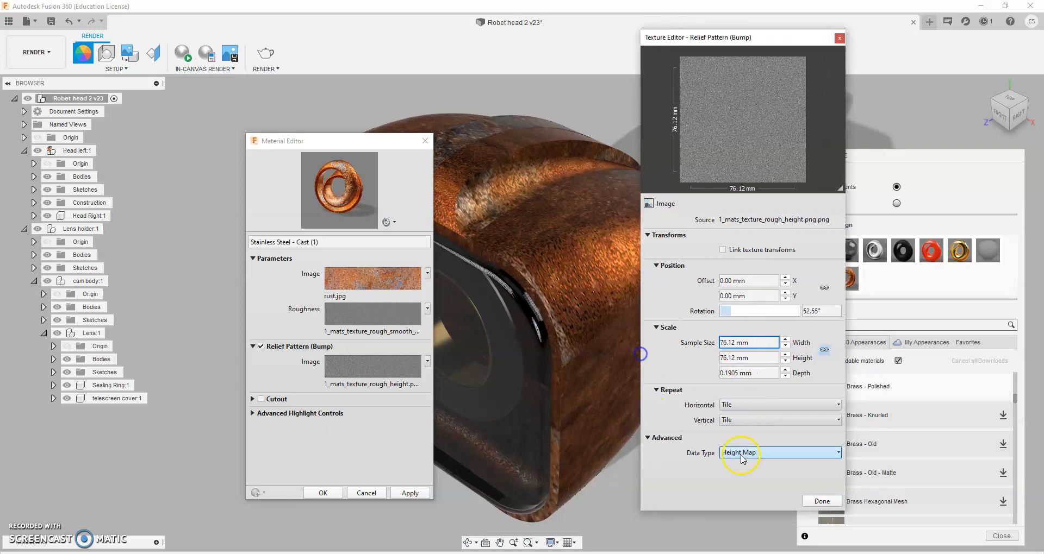
Try the bump texture with horizontal and vertical repeat set to None in turn, returning each to Tile.
{"action": "left_click", "coordinate": [779, 411]}
{"action": "left_click", "coordinate": [788, 417]}
{"action": "left_click_drag", "start_coordinate": [701, 38], "coordinate": [734, 27]}
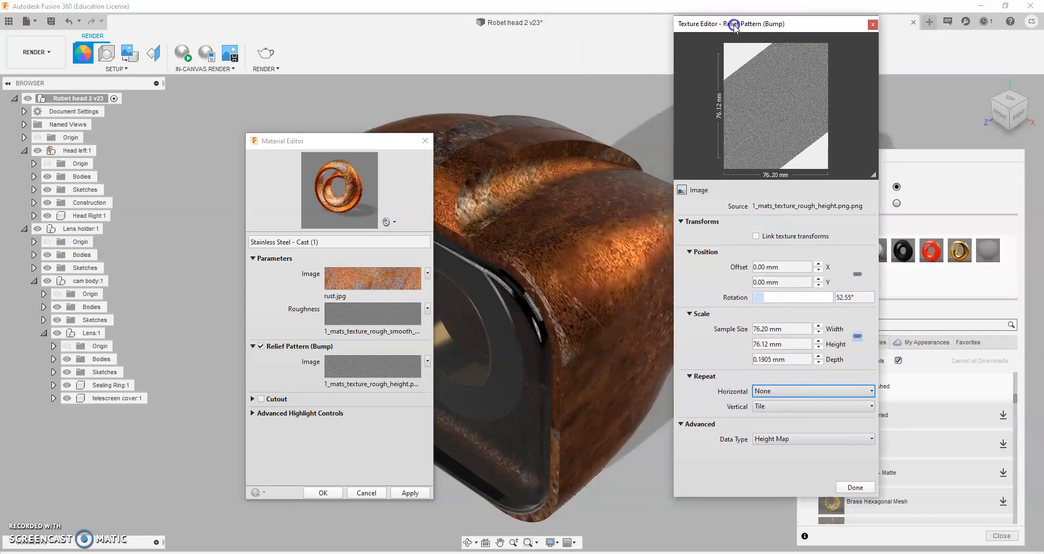
{"action": "left_click", "coordinate": [791, 393]}
{"action": "left_click", "coordinate": [801, 416]}
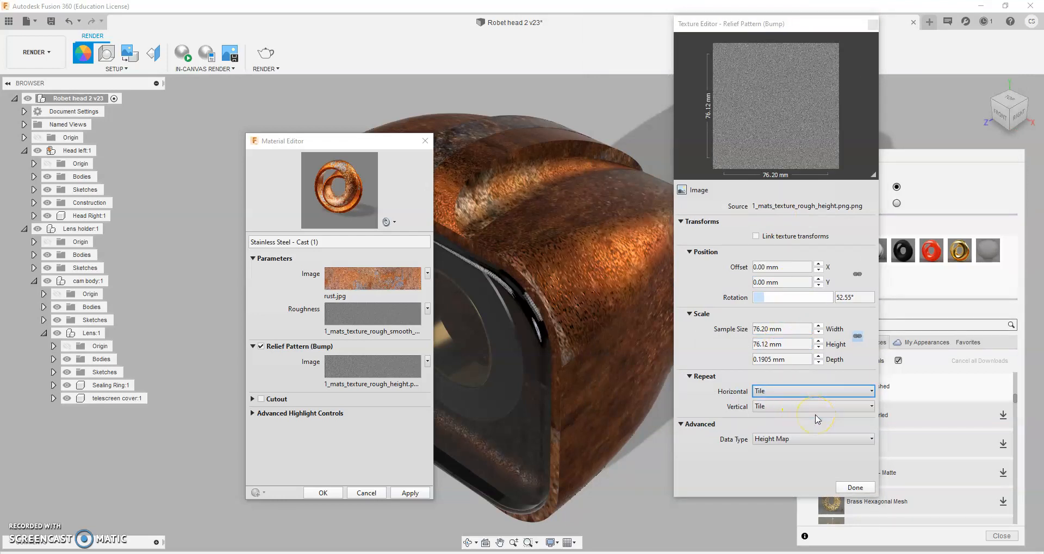
{"action": "left_click", "coordinate": [805, 406]}
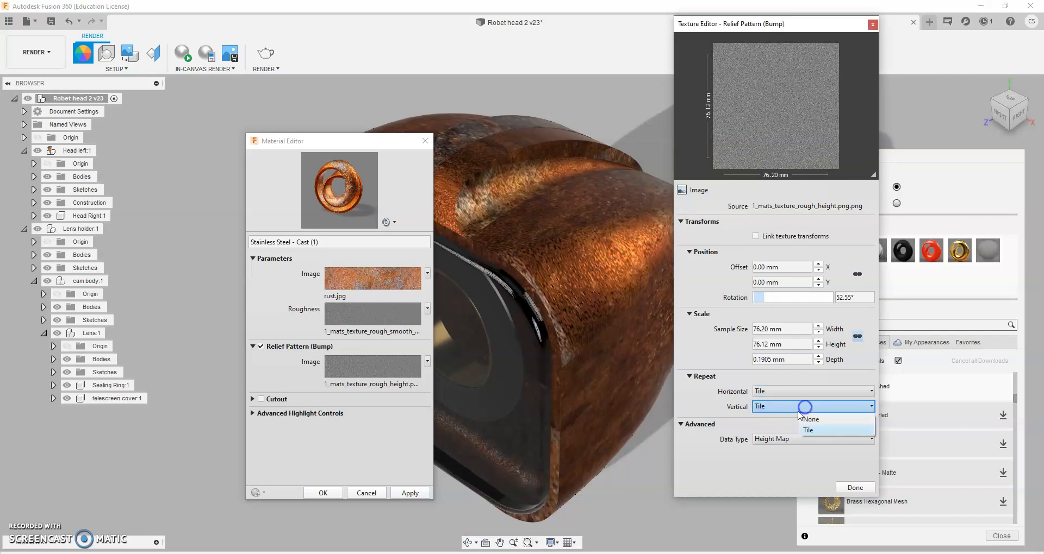
{"action": "left_click", "coordinate": [813, 422]}
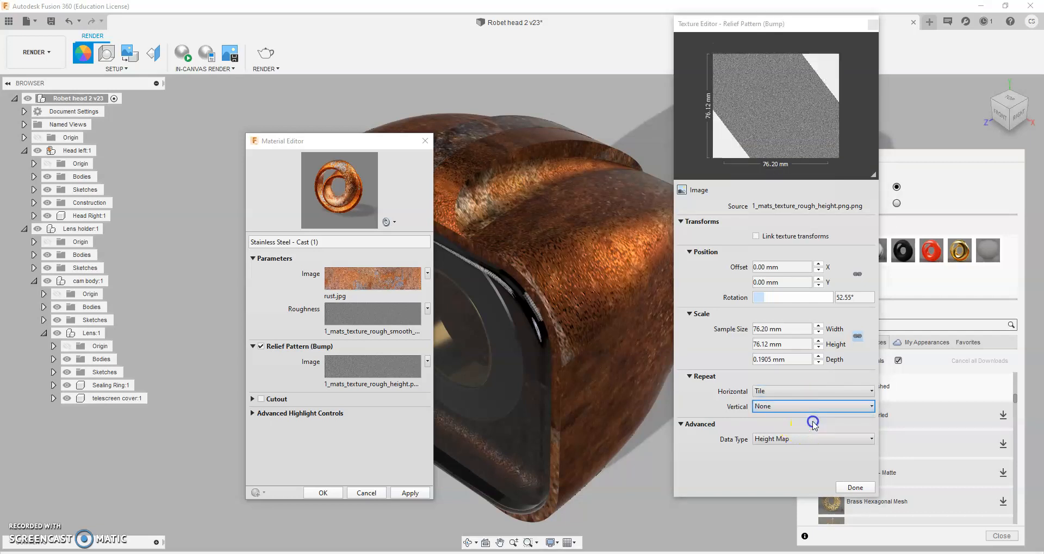
{"action": "left_click", "coordinate": [813, 406]}
{"action": "left_click", "coordinate": [809, 429]}
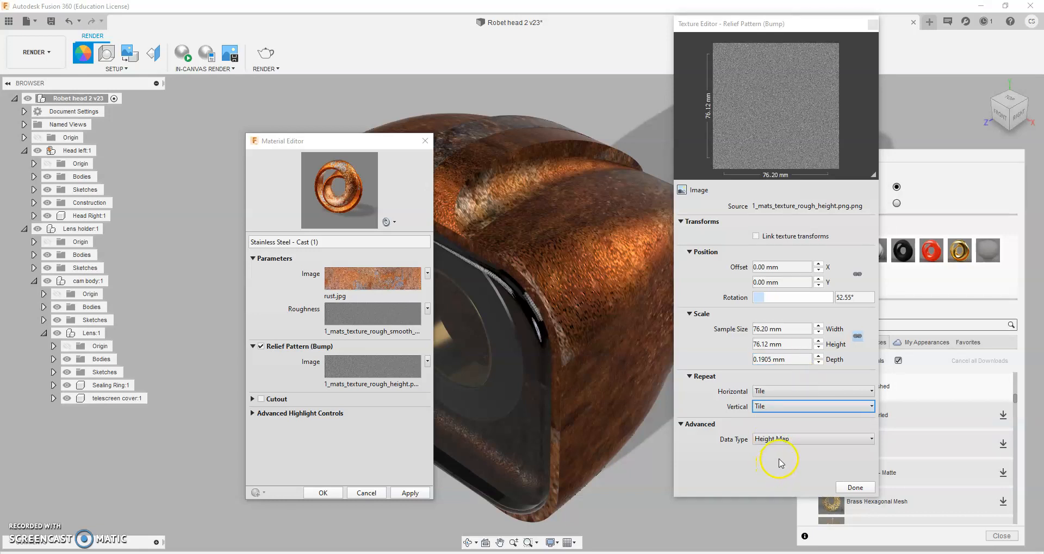
Try Normal Map as the bump image's data type and return it to Height Map.
{"action": "left_click", "coordinate": [806, 439]}
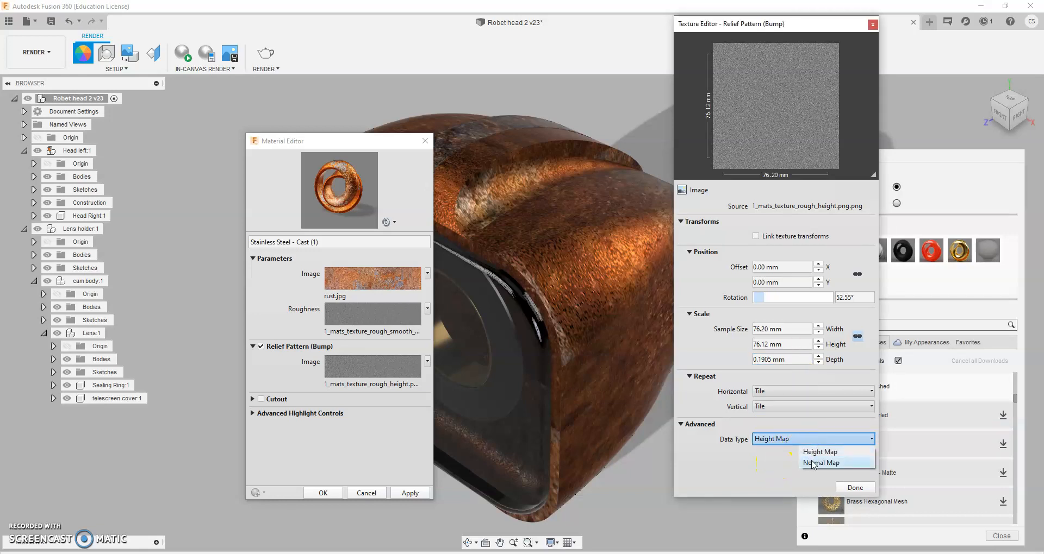
{"action": "left_click", "coordinate": [811, 464]}
{"action": "left_click", "coordinate": [810, 440]}
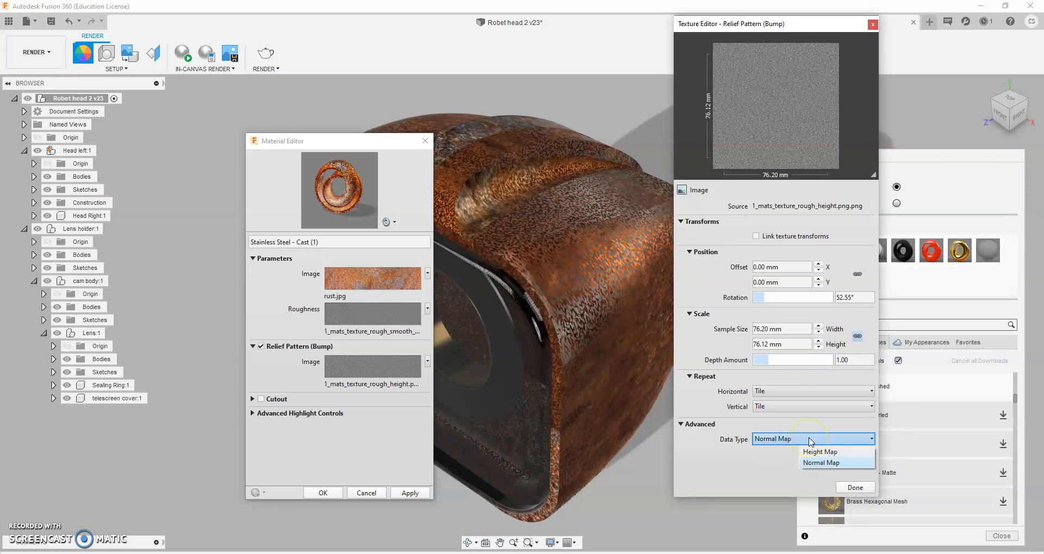
{"action": "left_click", "coordinate": [816, 453]}
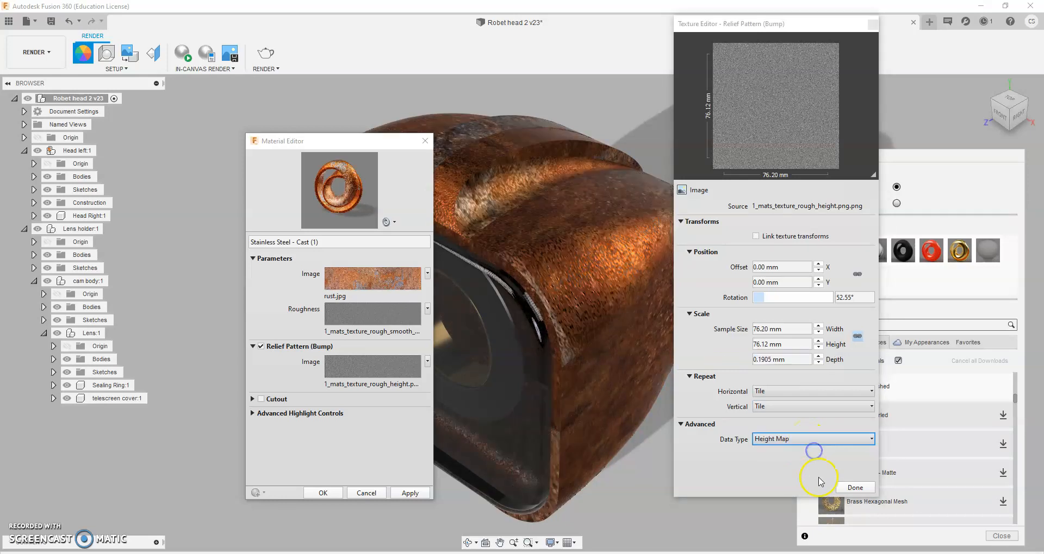
Finish editing the bump texture, apply the material changes and close the Material Editor.
{"action": "left_click", "coordinate": [855, 488]}
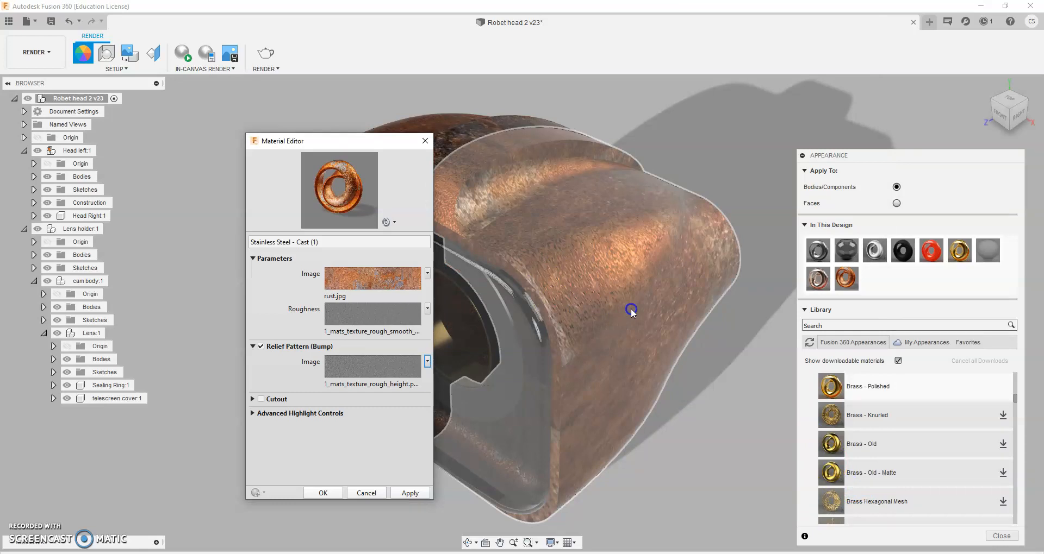
{"action": "left_click_drag", "start_coordinate": [313, 136], "coordinate": [258, 106]}
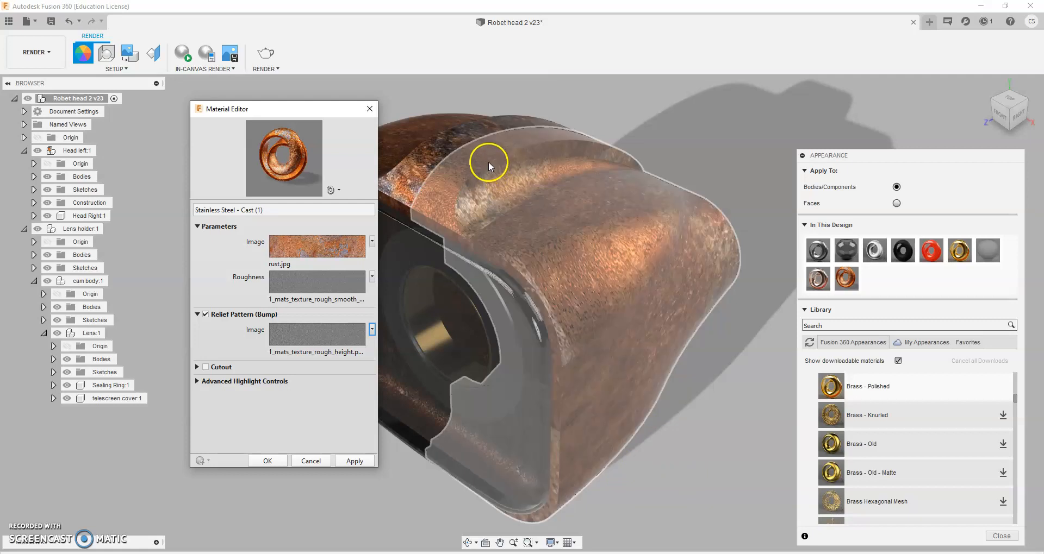
{"action": "left_click", "coordinate": [672, 506]}
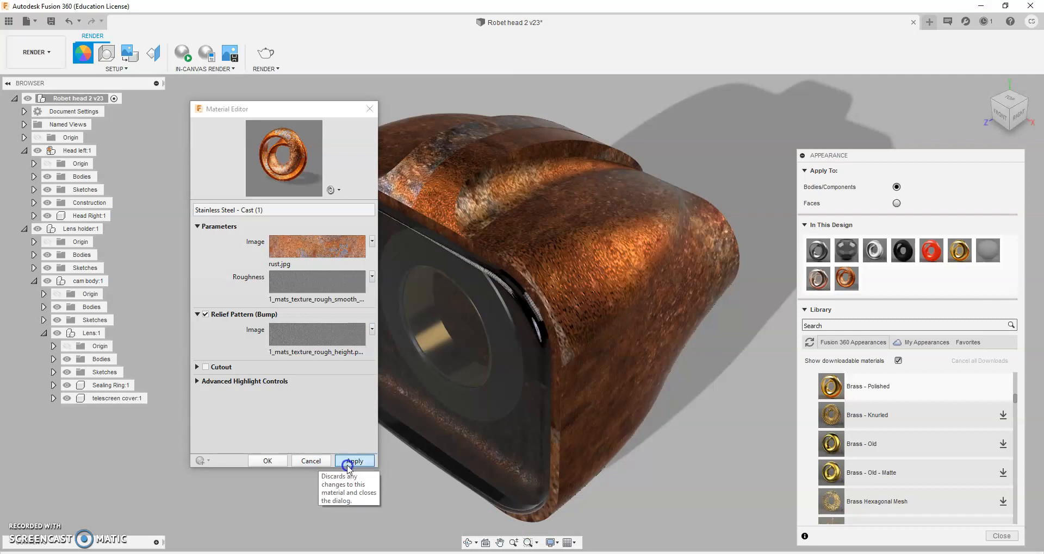
{"action": "left_click", "coordinate": [318, 461]}
Start Texture Map Controls and select the right half of the robot head as seen from the front.
{"action": "right_click", "coordinate": [595, 277]}
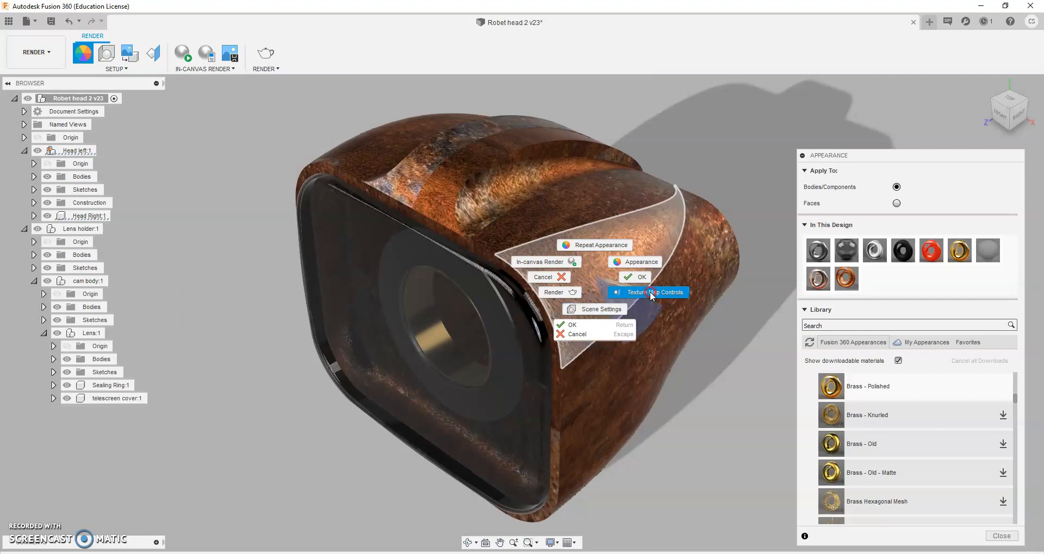
{"action": "left_click", "coordinate": [647, 292]}
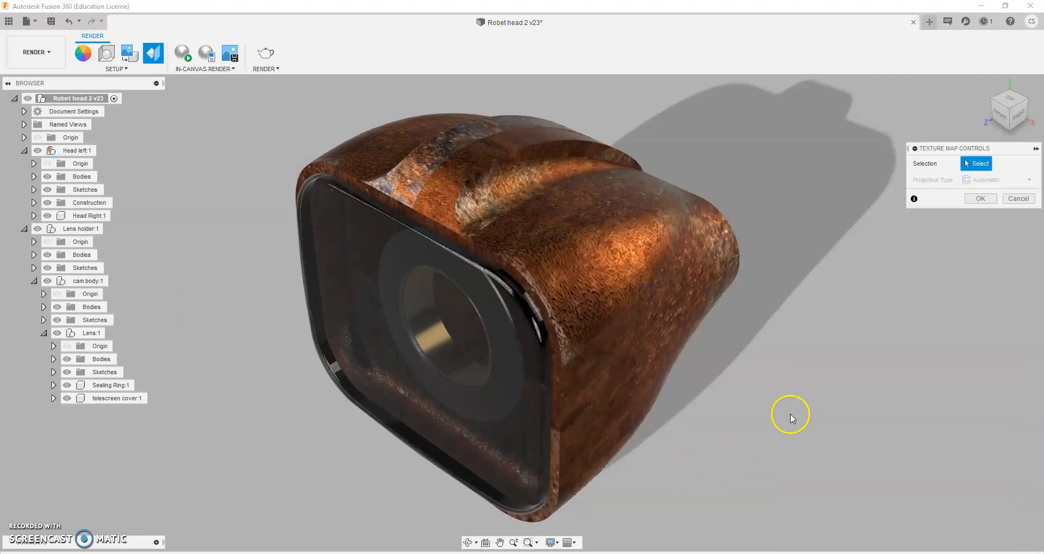
{"action": "middle_click_drag", "start_coordinate": [796, 422], "coordinate": [689, 428], "text": "shift"}
{"action": "left_click", "coordinate": [397, 364]}
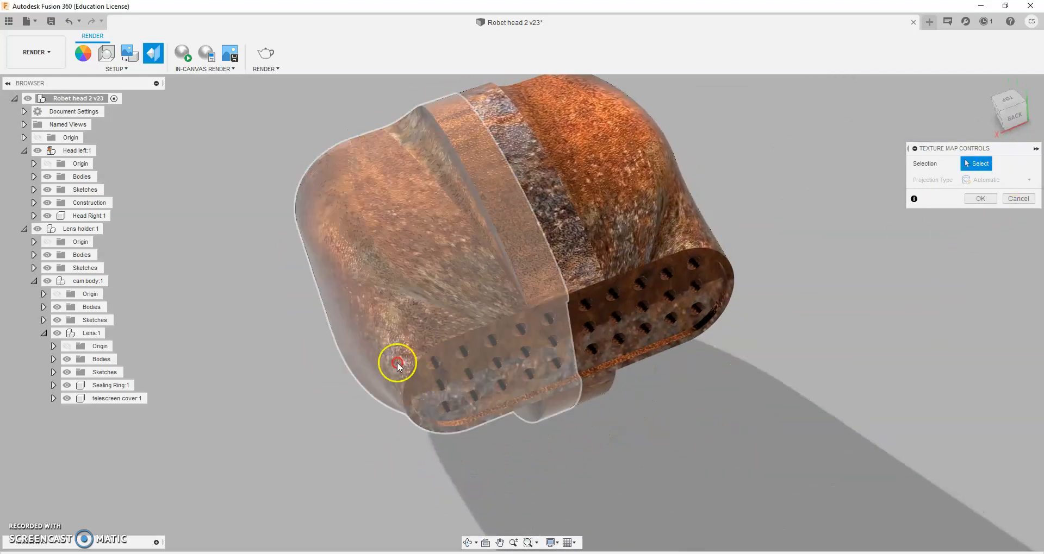
{"action": "middle_click_drag", "start_coordinate": [516, 457], "coordinate": [676, 445], "text": "shift"}
Try a Planar projection on the selected head half using its outer side as axis, shifting the texture about -16.5, 4.4 and 9.4 mm in X, Y and Z.
{"action": "left_click", "coordinate": [1002, 180]}
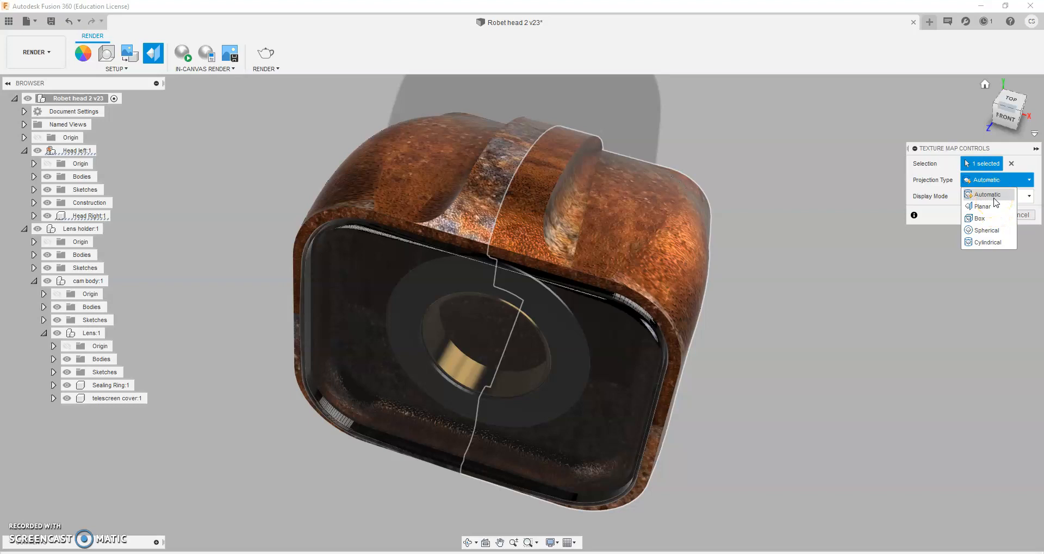
{"action": "left_click", "coordinate": [993, 207]}
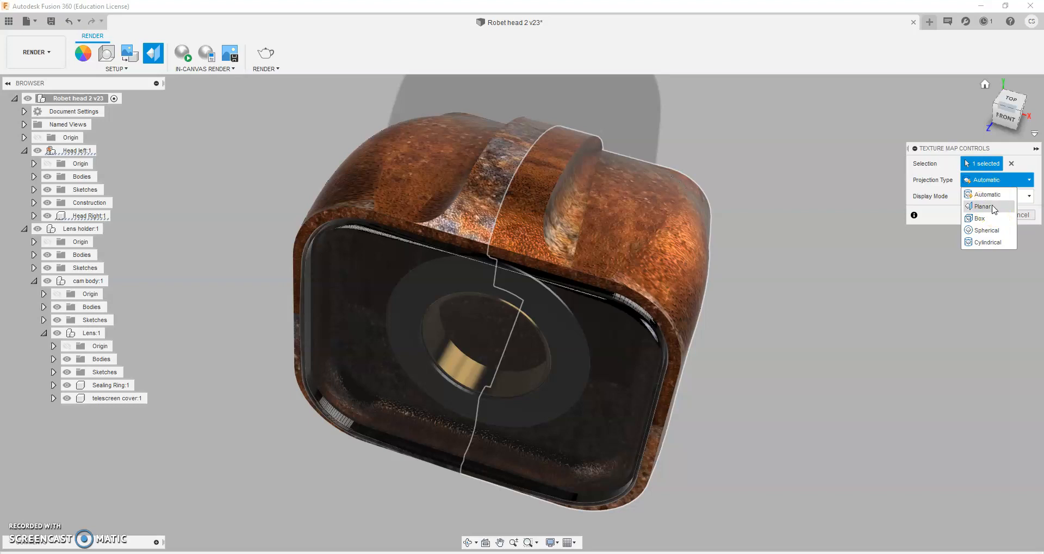
{"action": "left_click", "coordinate": [992, 207]}
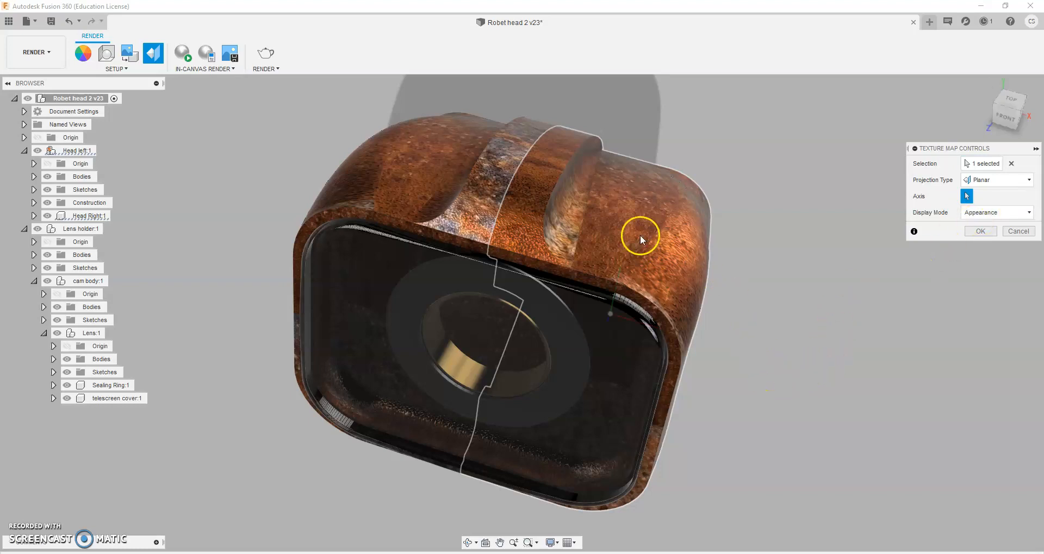
{"action": "middle_click_drag", "start_coordinate": [780, 385], "coordinate": [741, 370], "text": "shift"}
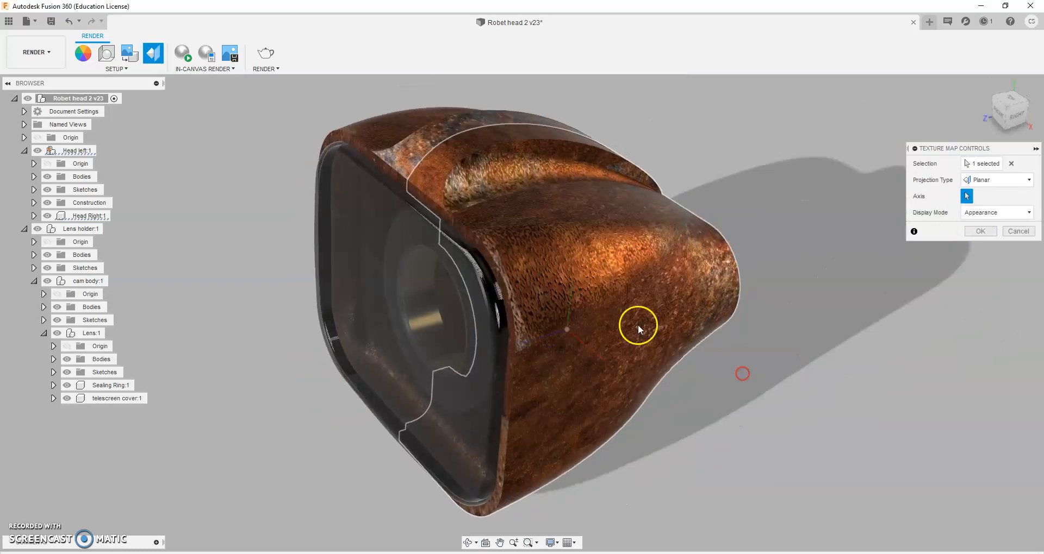
{"action": "left_click", "coordinate": [624, 284]}
{"action": "left_click_drag", "start_coordinate": [585, 348], "coordinate": [621, 346]}
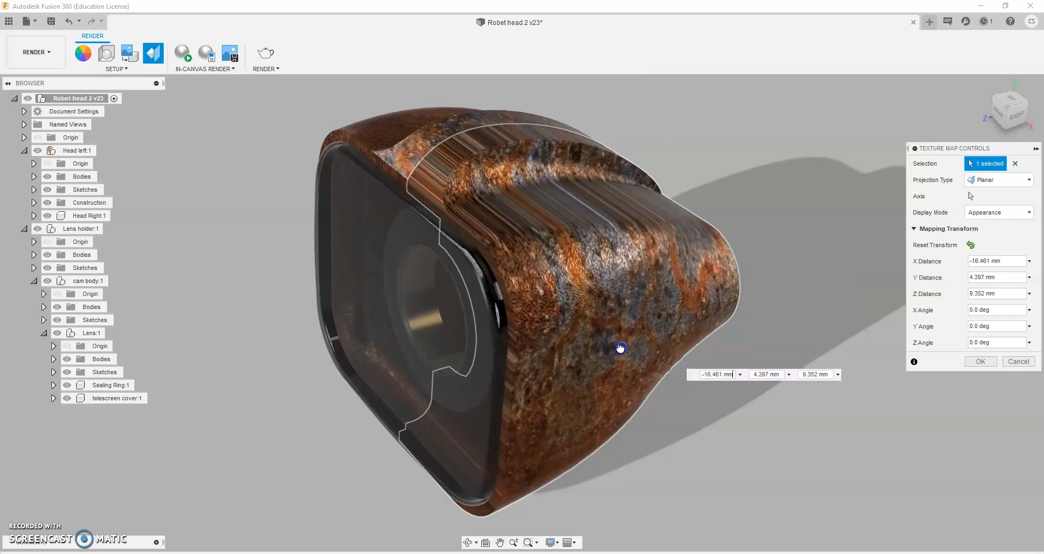
Return the selected head half's texture projection type to Automatic and view the head from the front.
{"action": "left_click", "coordinate": [1011, 180]}
{"action": "left_click", "coordinate": [990, 194]}
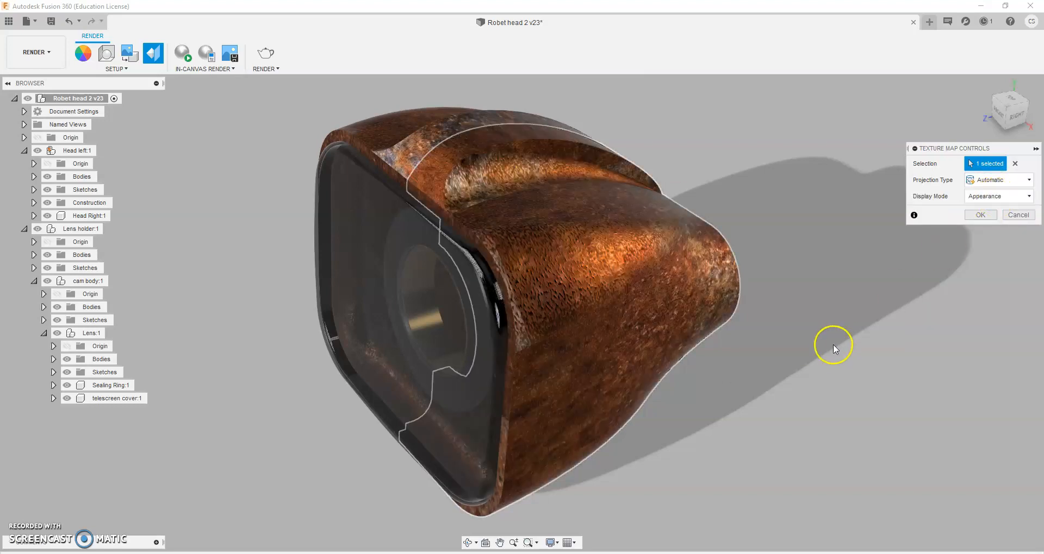
{"action": "middle_click_drag", "start_coordinate": [862, 372], "coordinate": [561, 270], "text": "shift"}
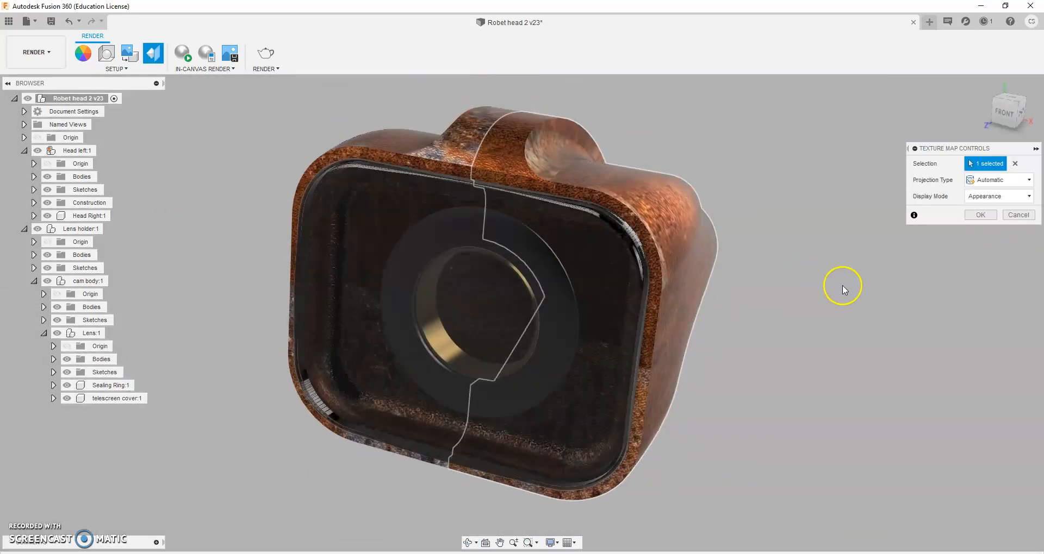